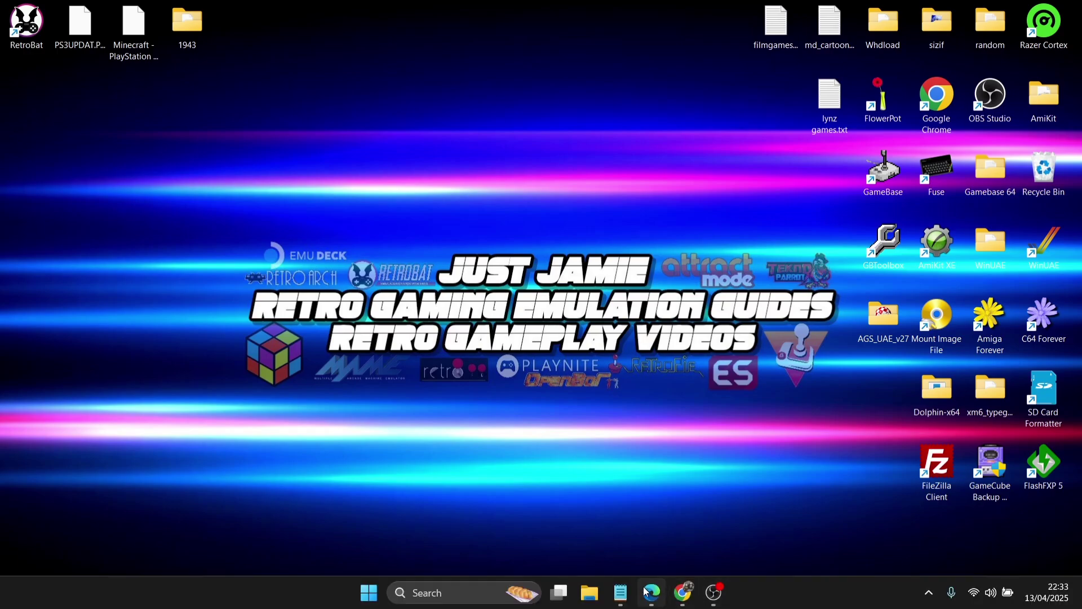
Step: Switch to Microsoft Edge, download the PS3 update for updating using a computer, keep the flagged PS3UPDAT.PUP file, and return to the desktop
click(649, 593)
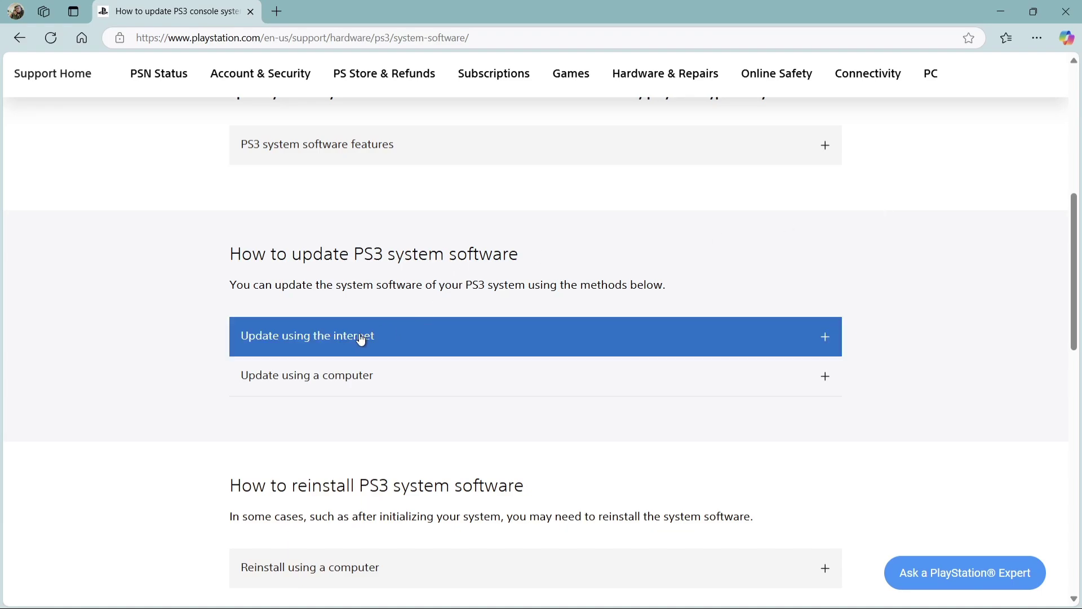
click(339, 380)
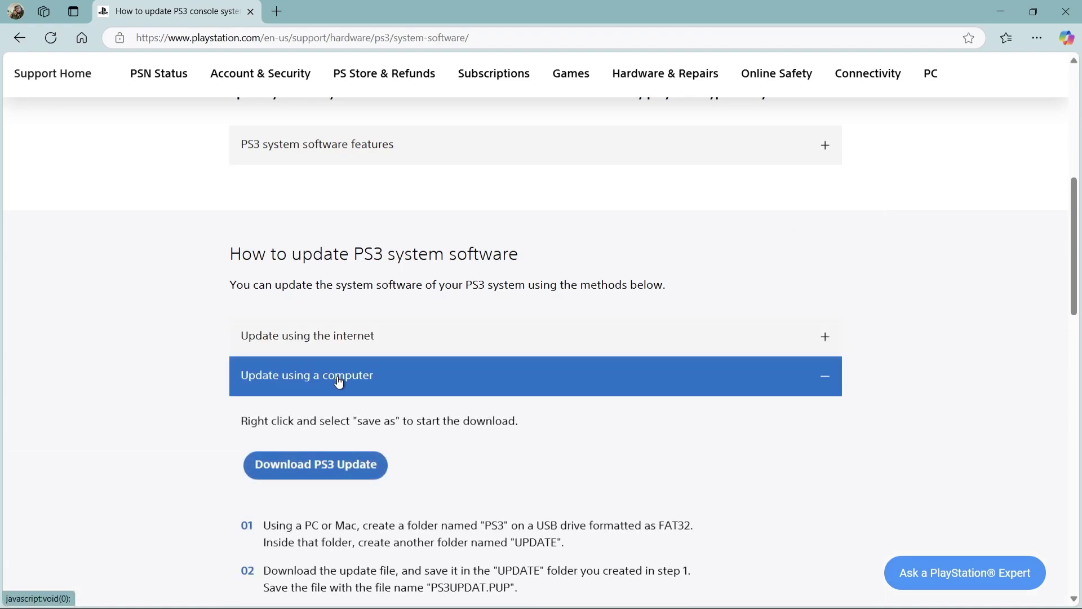
click(329, 478)
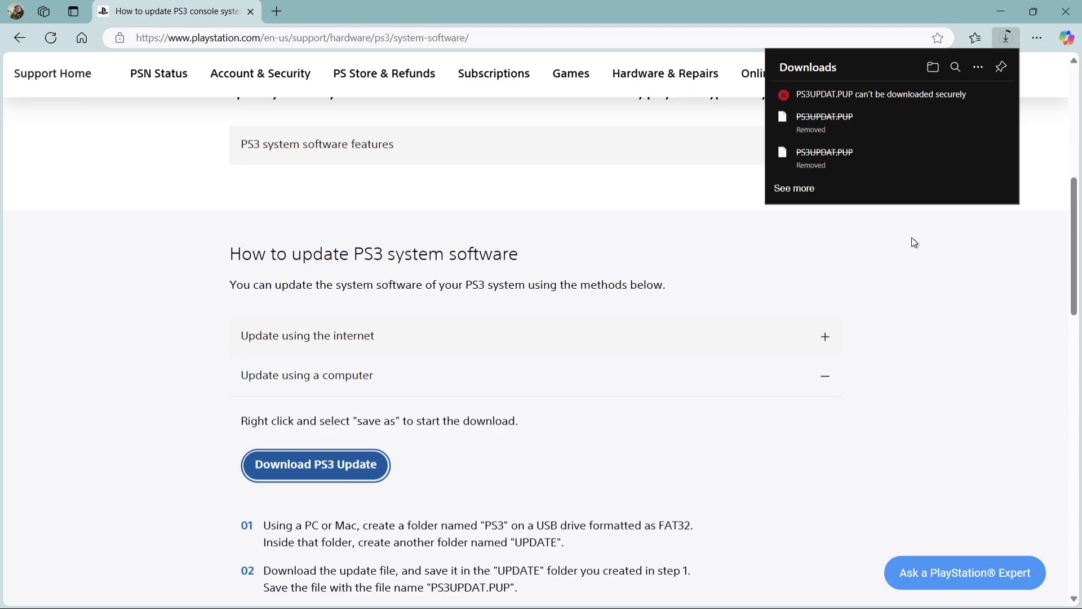
click(991, 98)
click(934, 139)
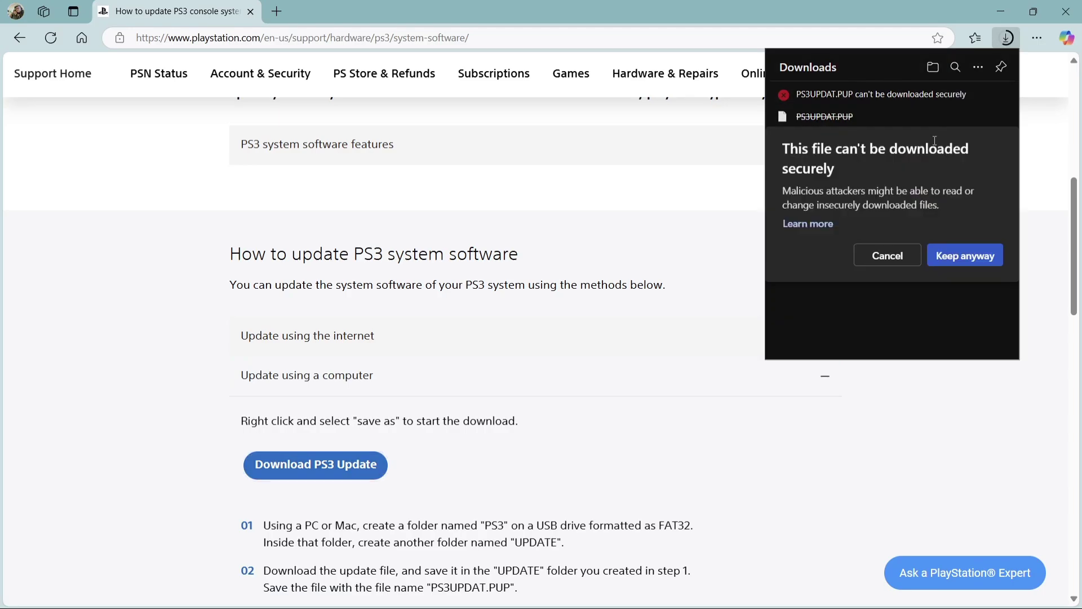
click(965, 256)
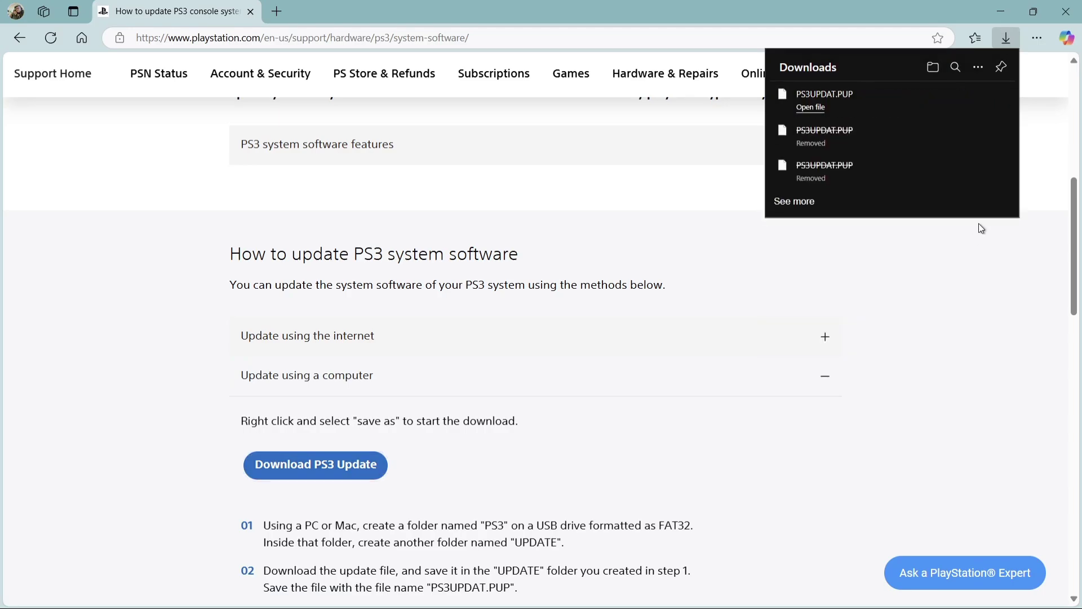
click(1001, 11)
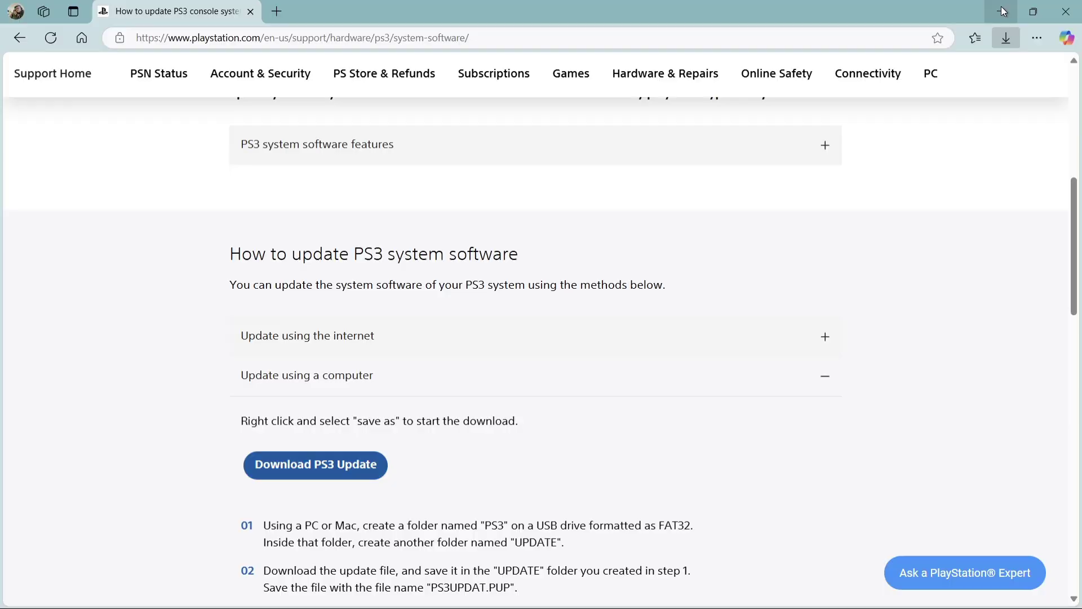
click(1001, 8)
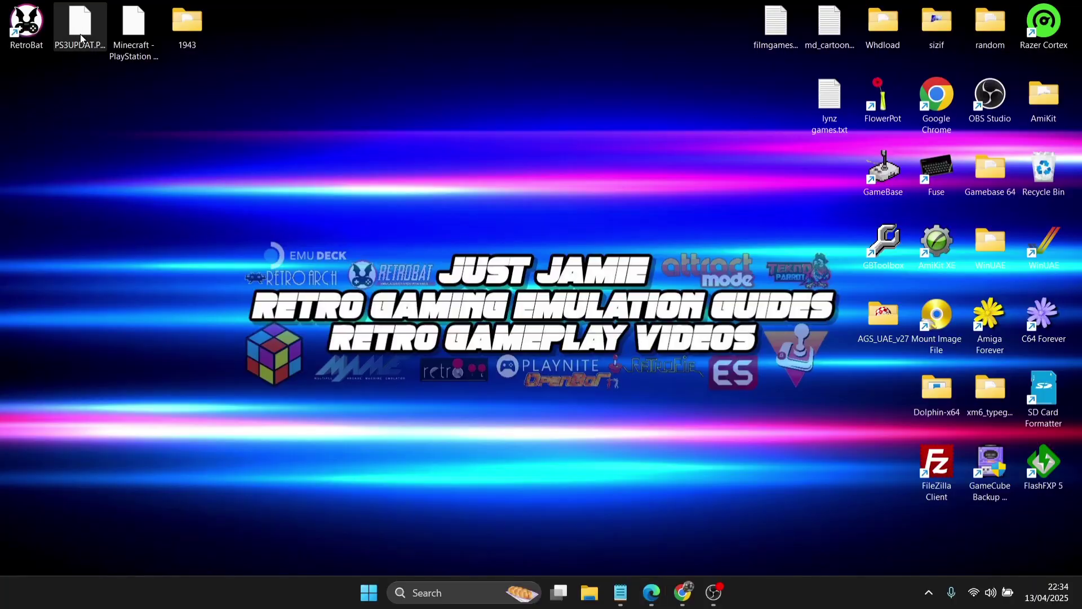
Step: Move PS3UPDAT.PUP from the desktop into RetroBat's bios folder, replacing the existing file, and close the folder window
right_click(31, 35)
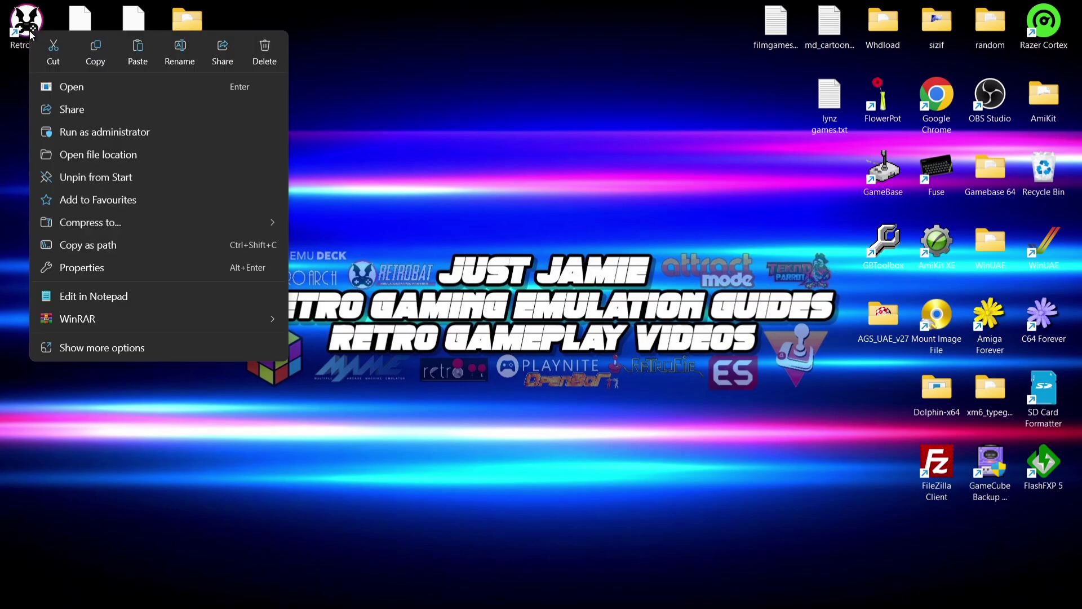
click(68, 155)
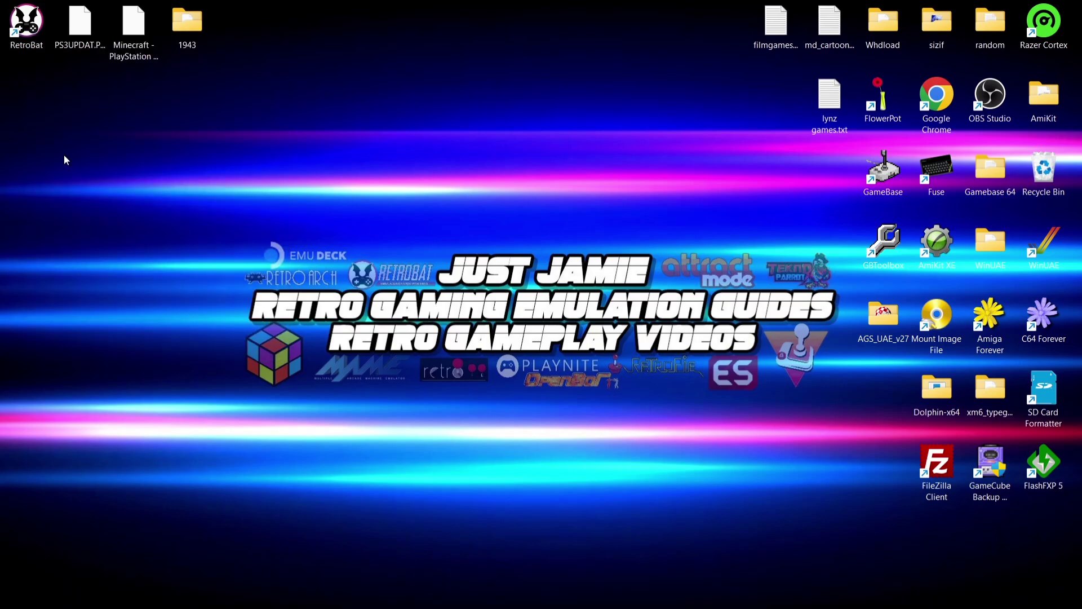
double_click(550, 253)
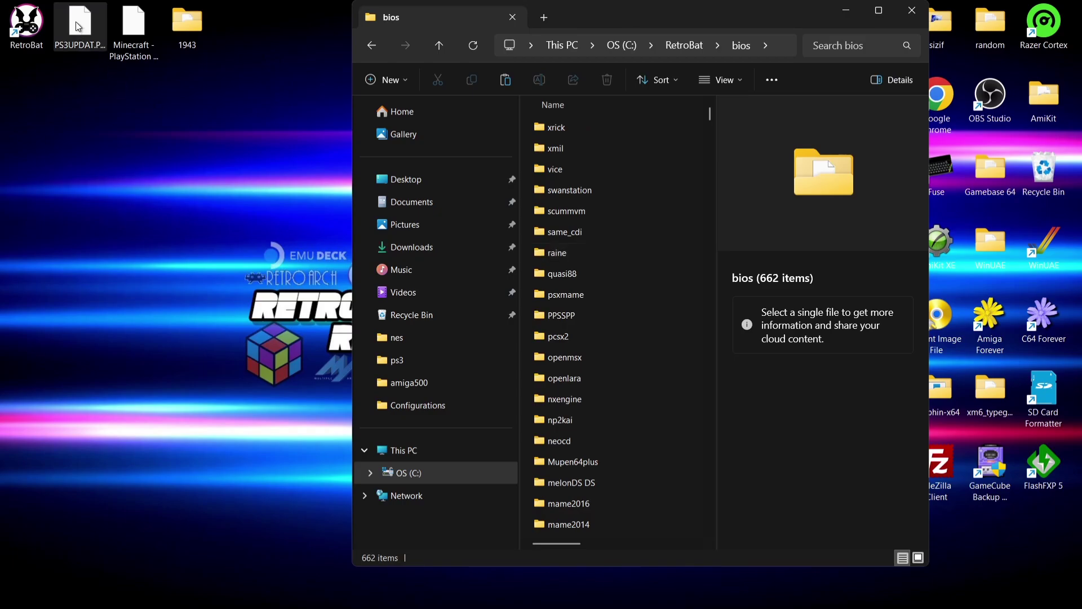
drag(78, 27, 526, 268)
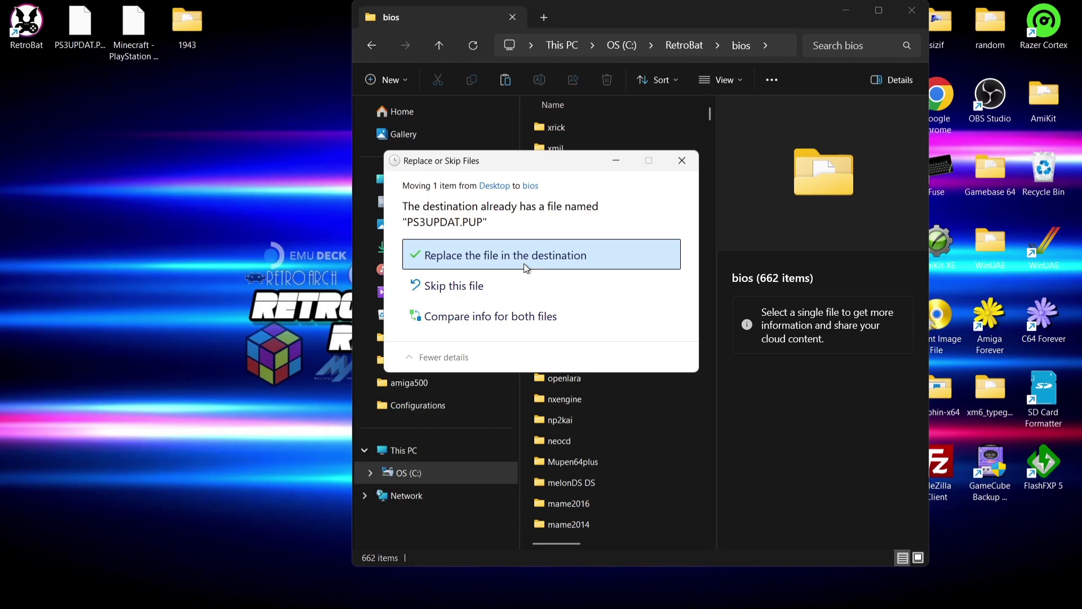
click(526, 268)
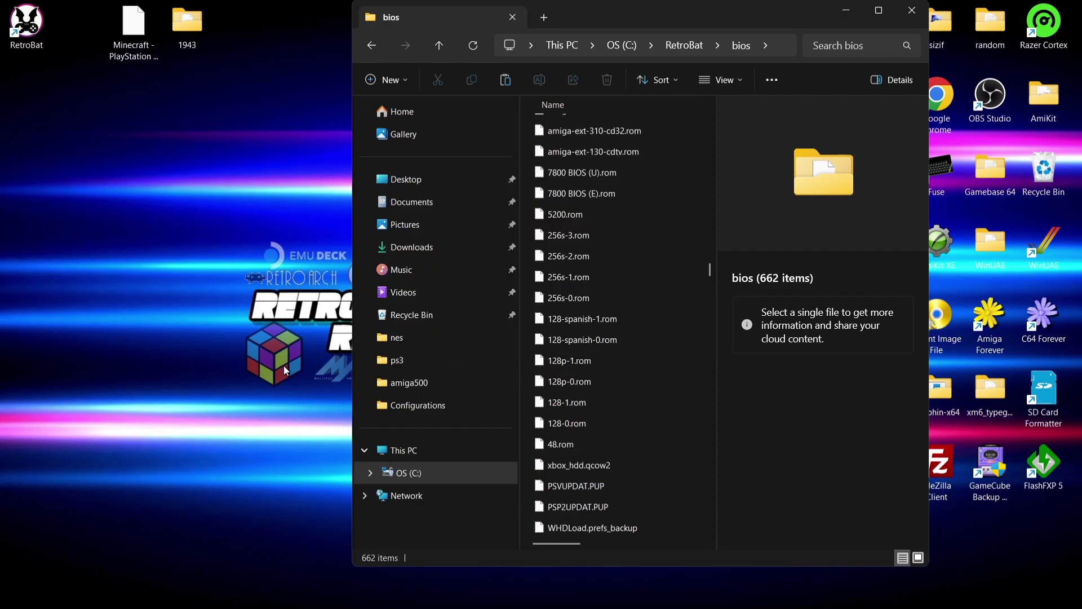
click(912, 10)
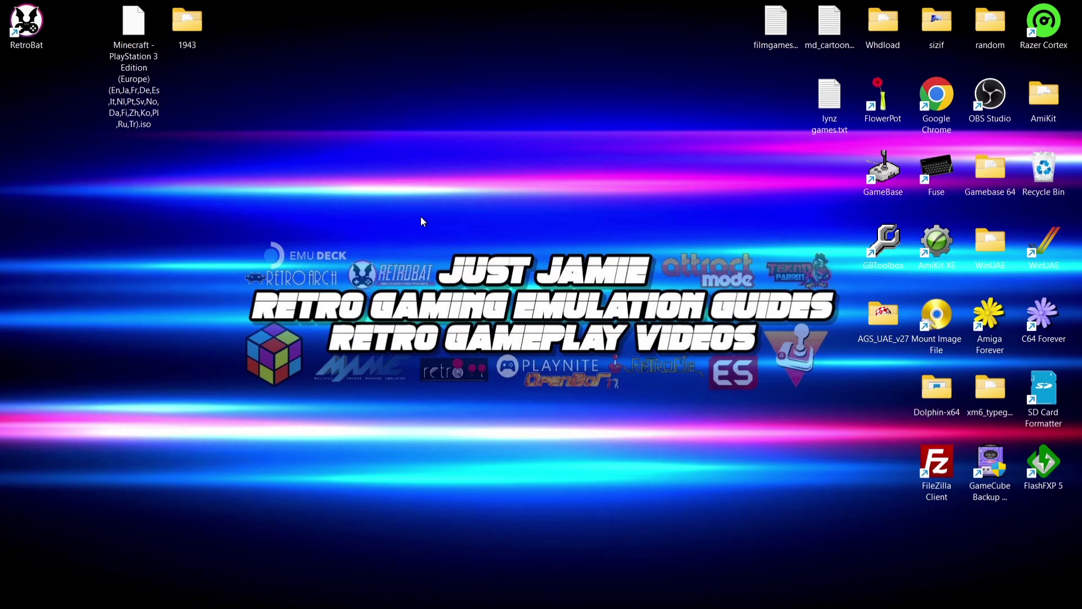
Step: Move the Minecraft - PlayStation 3 Edition ISO from the desktop into RetroBat's roms\ps3 folder and close the folder window
right_click(32, 44)
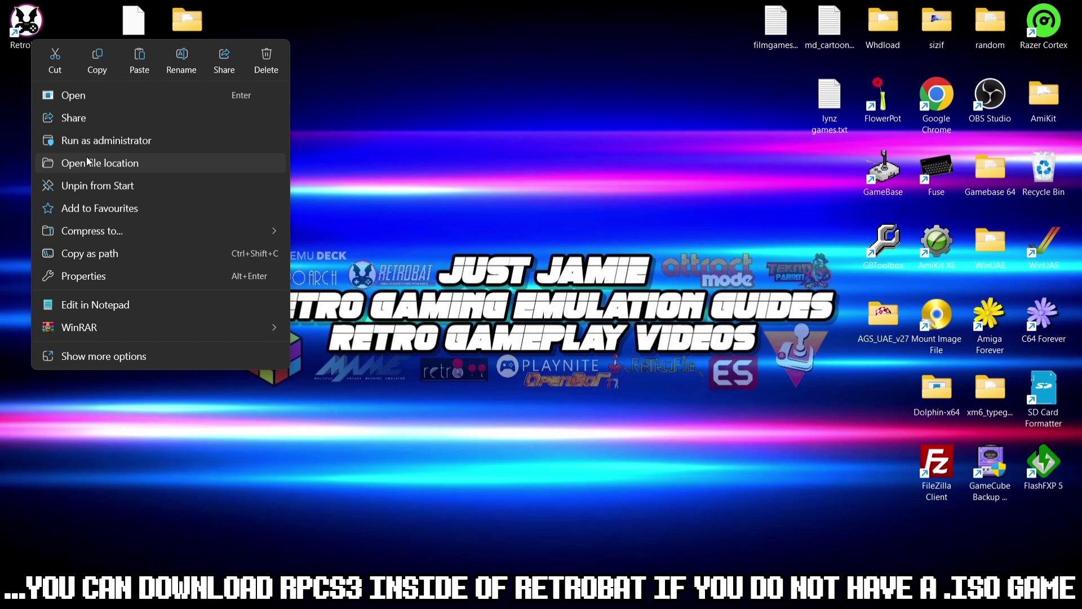
click(86, 162)
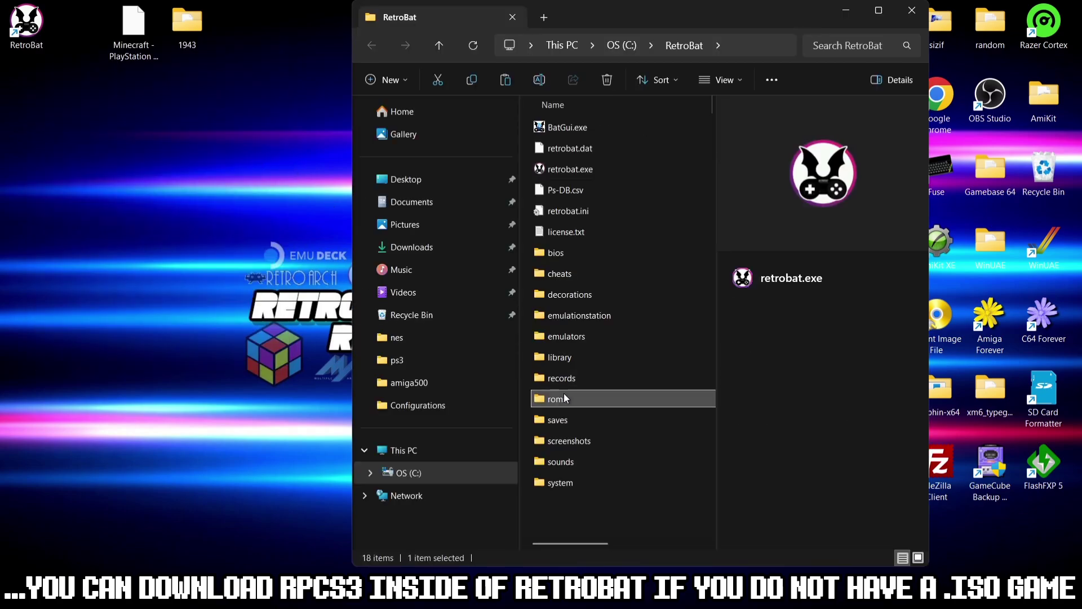
double_click(563, 394)
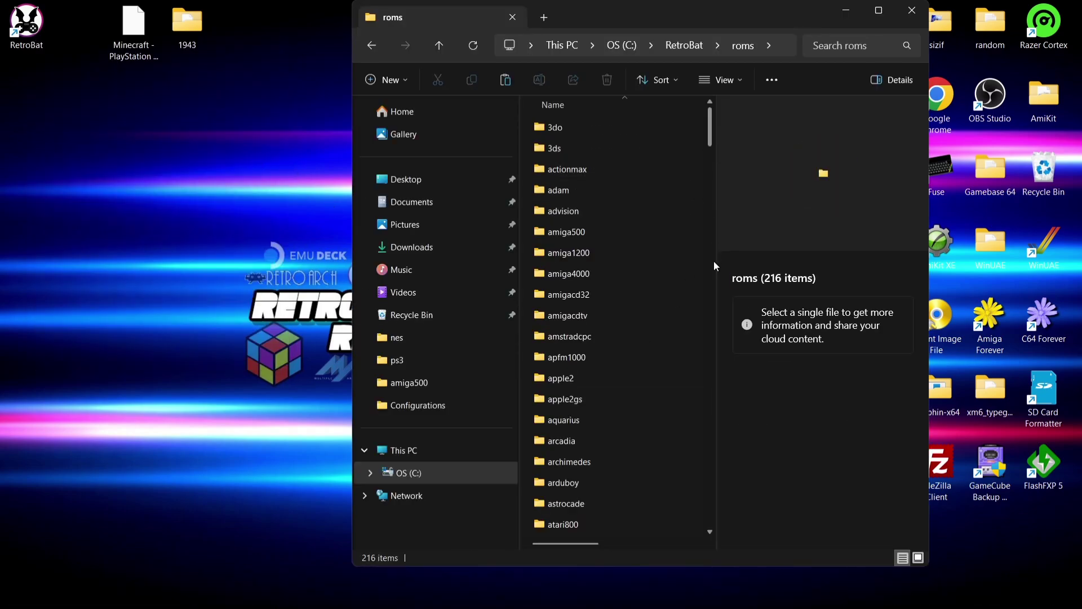
drag(710, 131, 714, 405)
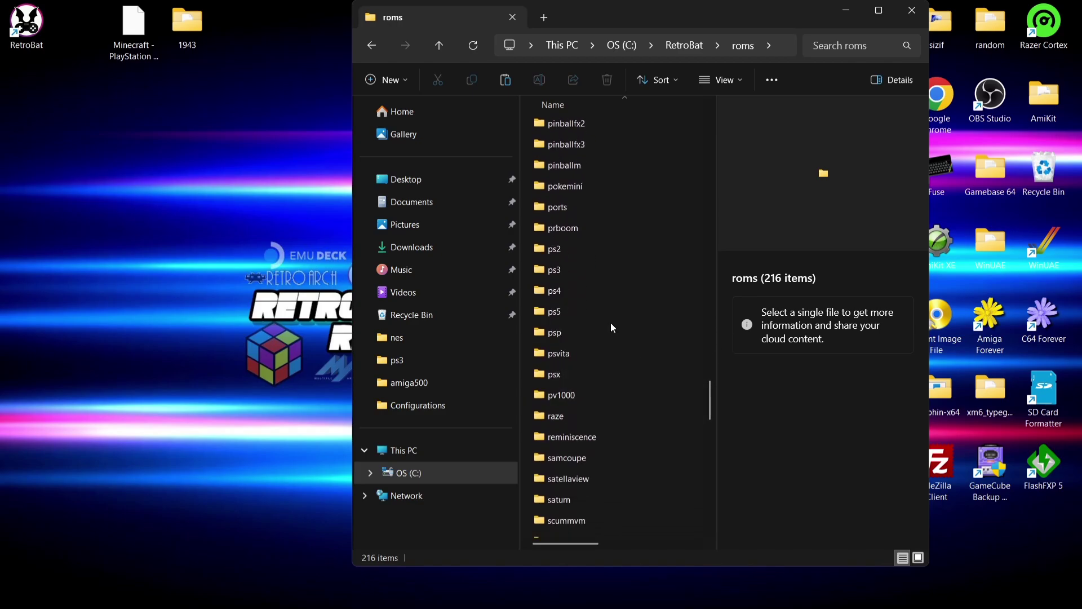
double_click(583, 274)
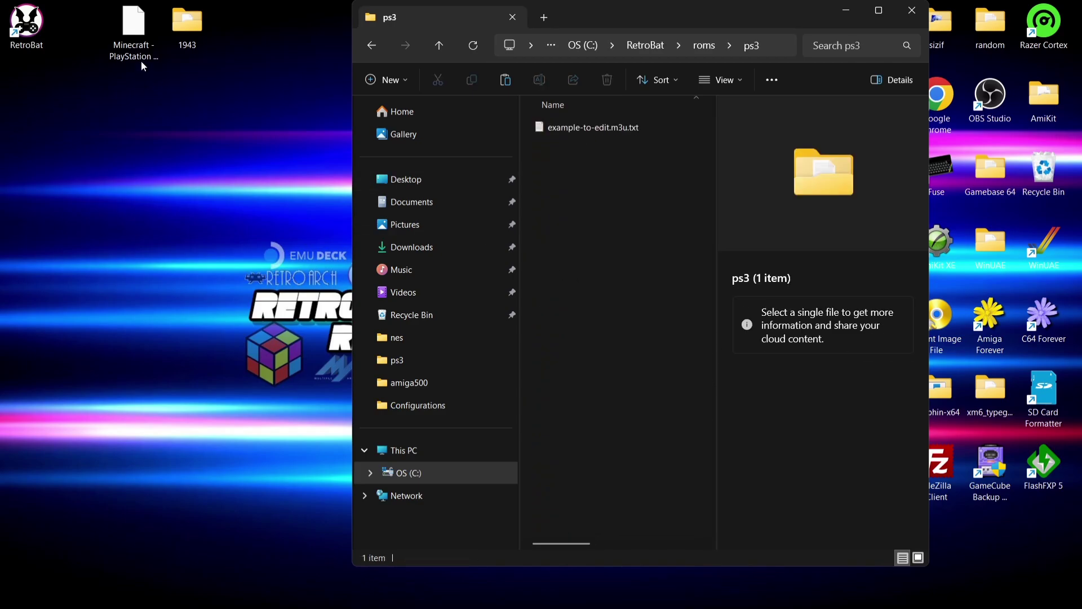
click(132, 37)
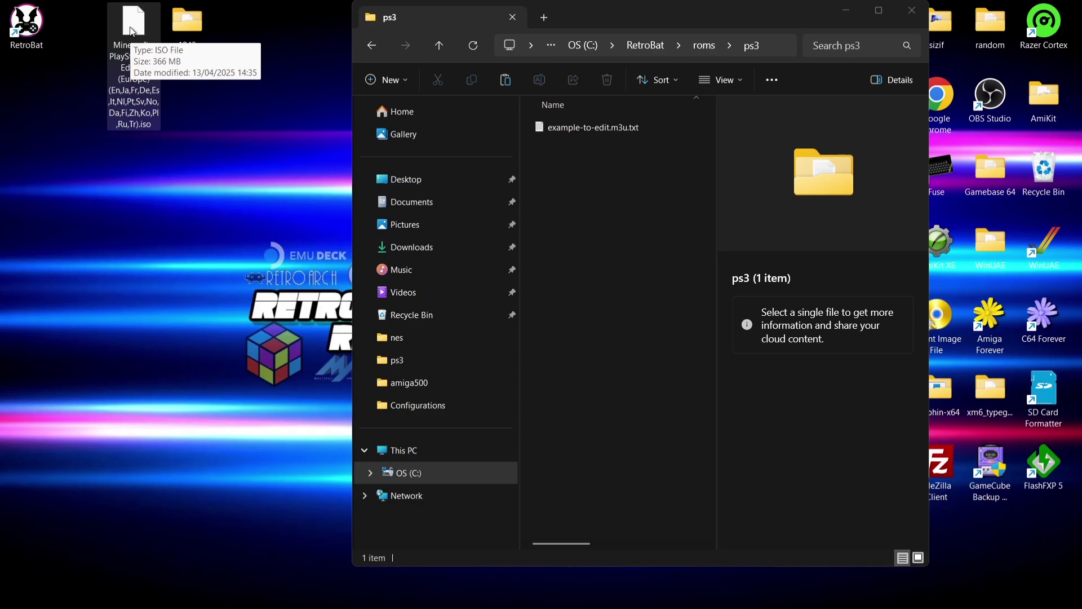
drag(133, 38, 566, 228)
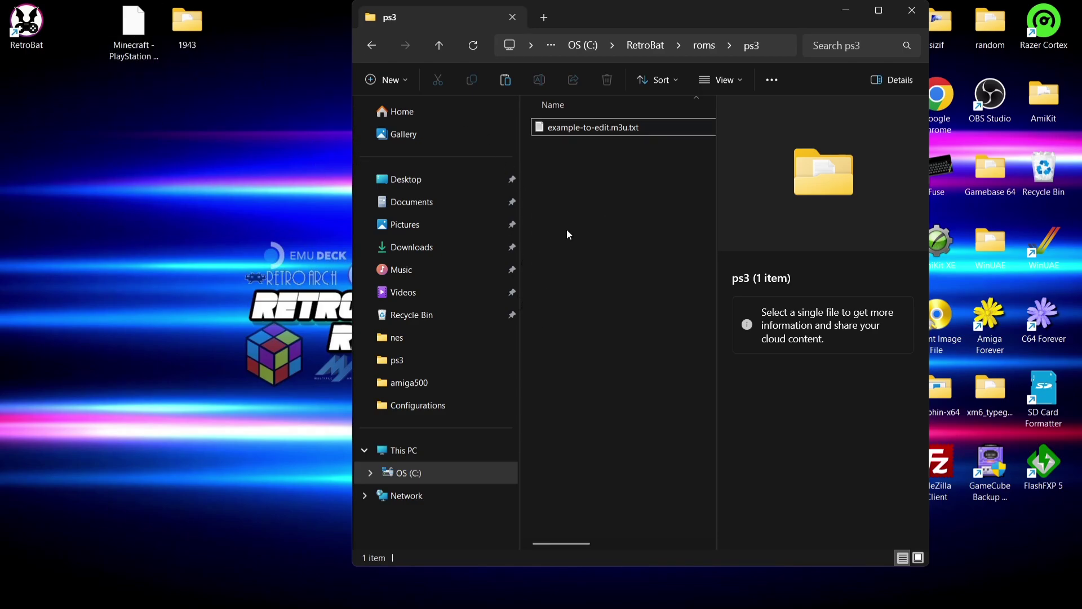
click(371, 45)
click(913, 10)
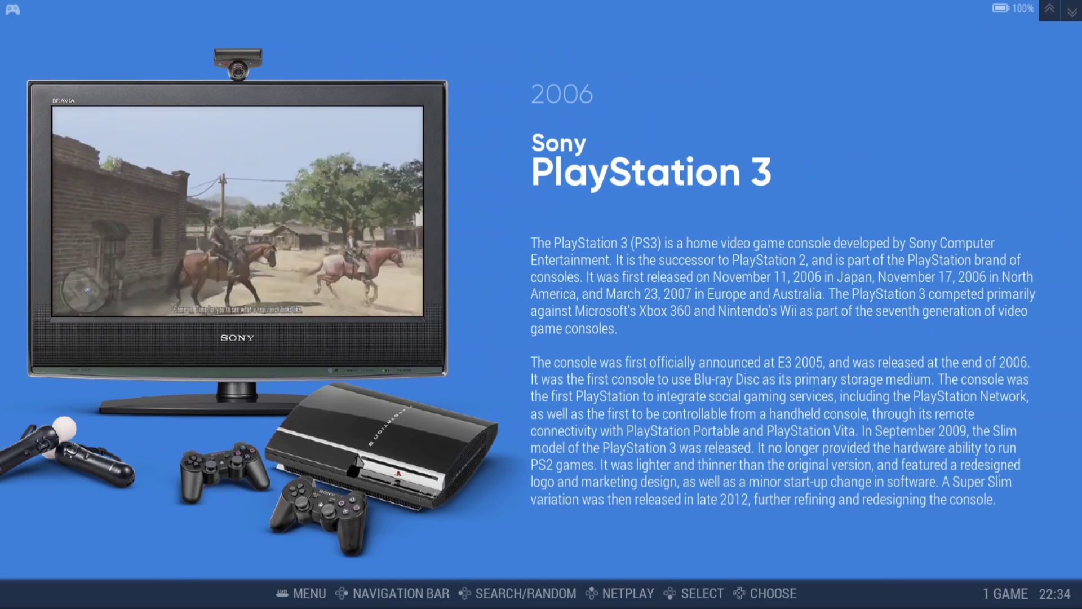
Step: Open the Sony PlayStation 3 system in RetroBat and launch Minecraft - PlayStation 3 Edition
key(Return)
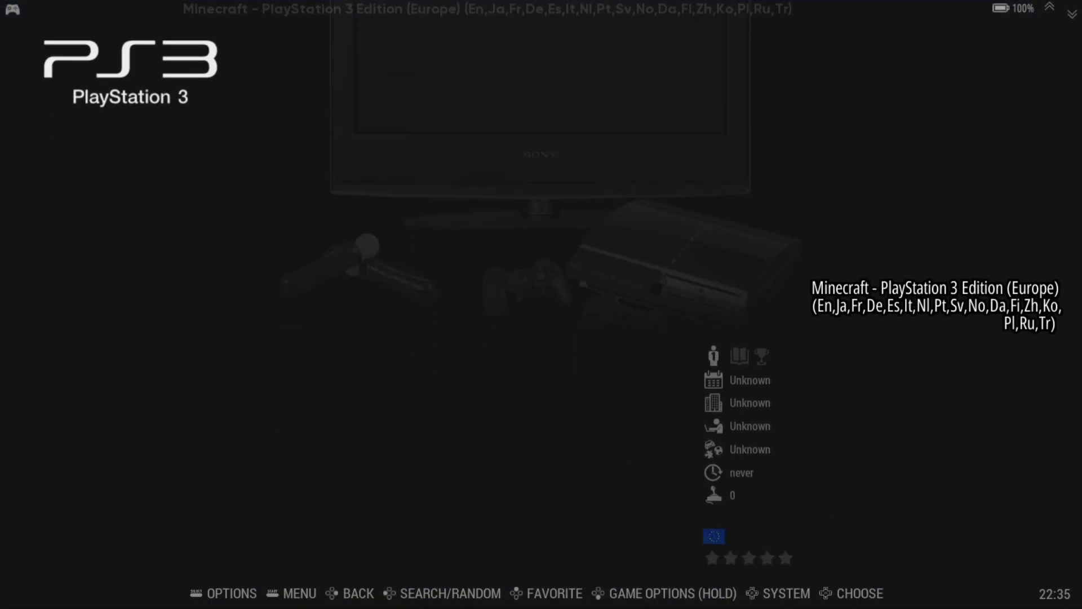
key(Return)
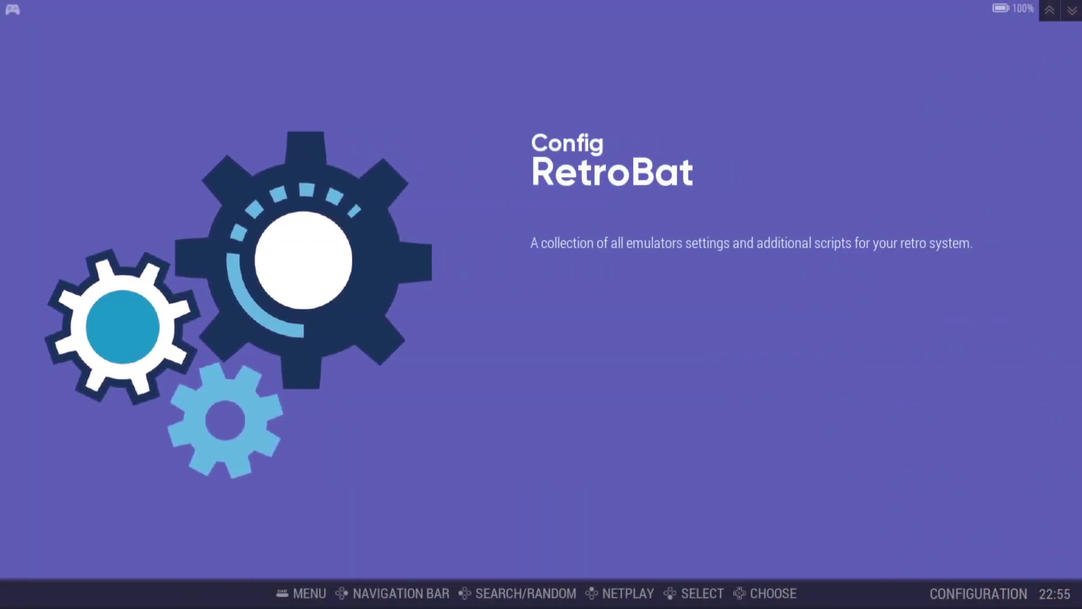
Step: Open RetroBat's configuration collection, find the rpcs3 entry among the emulators, and run it
key(Return)
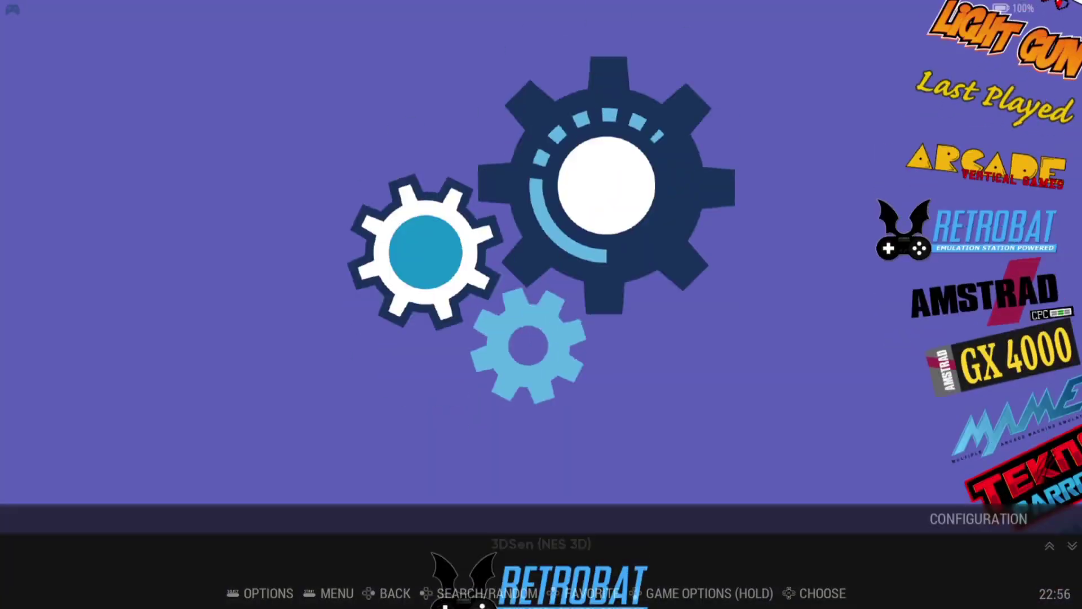
key(Down)
key(Down)
key(Down)
key(Down)
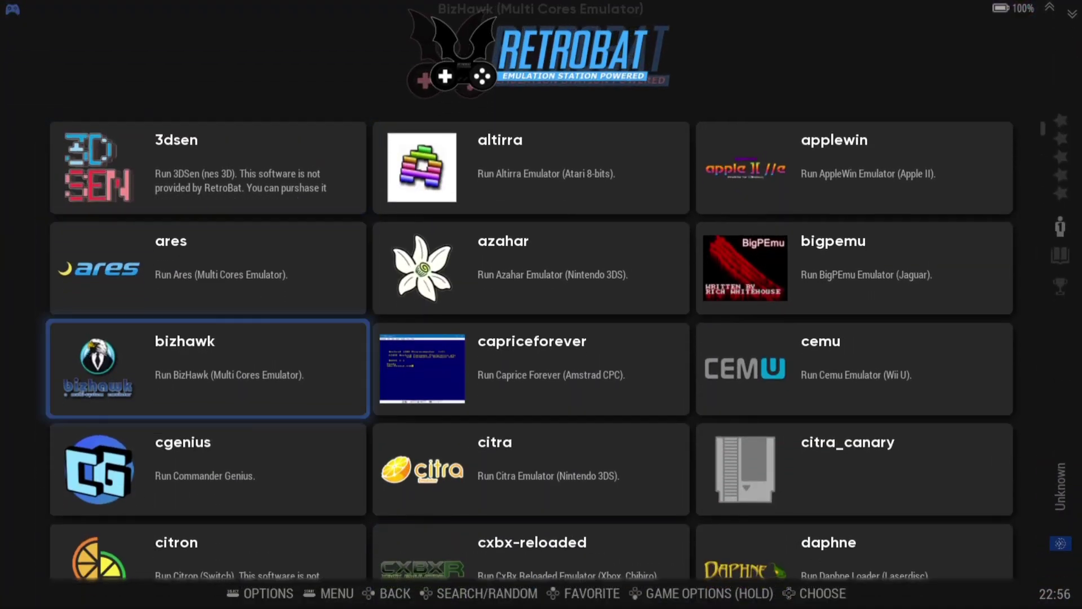
key(Down)
key(Down)
key(Down)
key(Down)
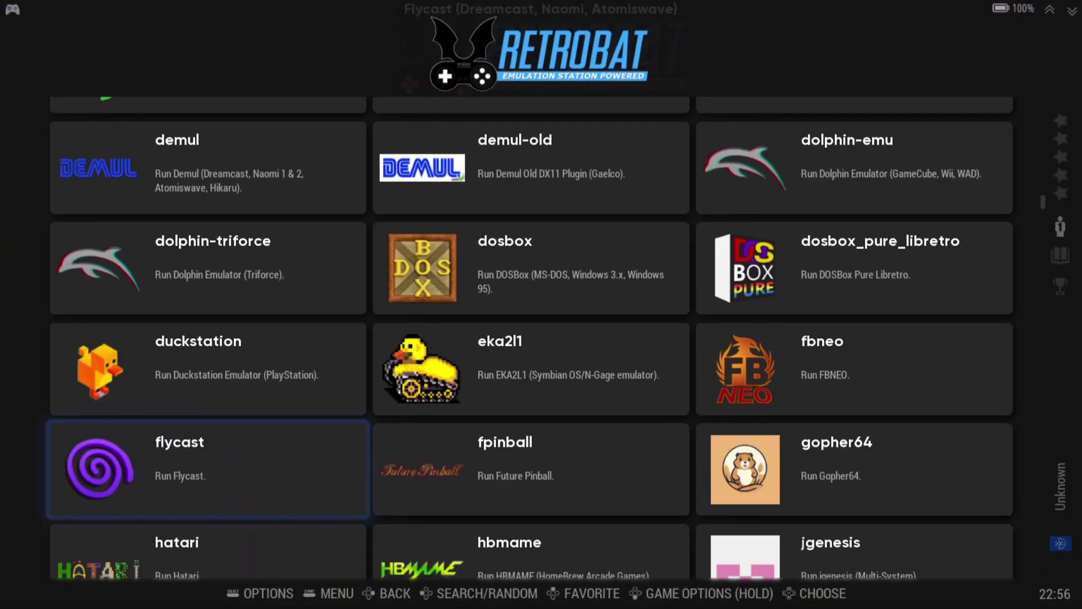
key(Right)
key(Down)
key(Down)
key(Down)
key(Down)
key(Down)
key(Down)
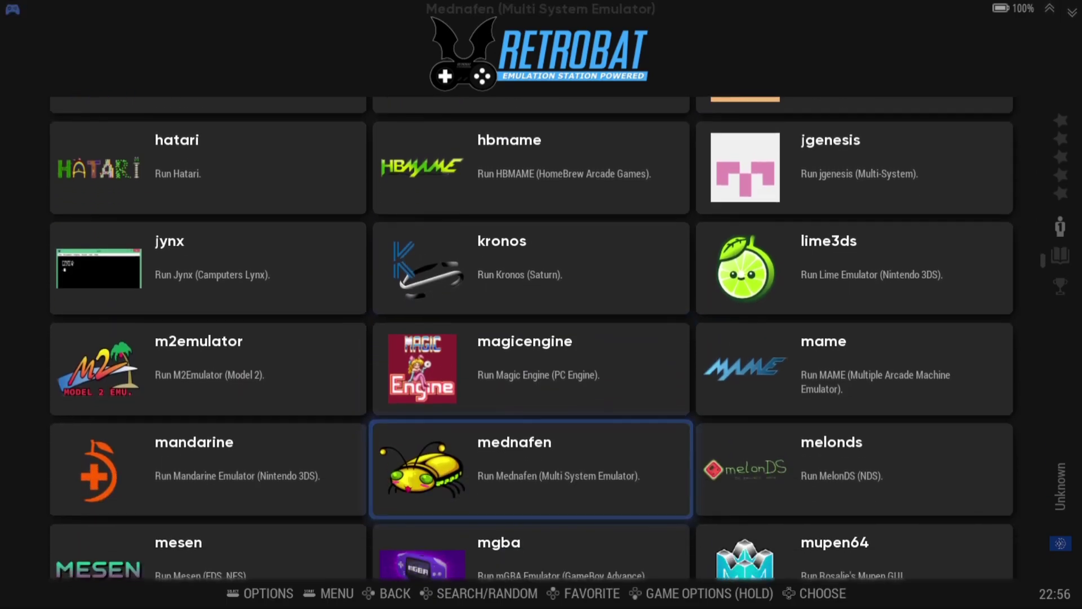
key(Down)
key(Down)
key(Down)
key(Down)
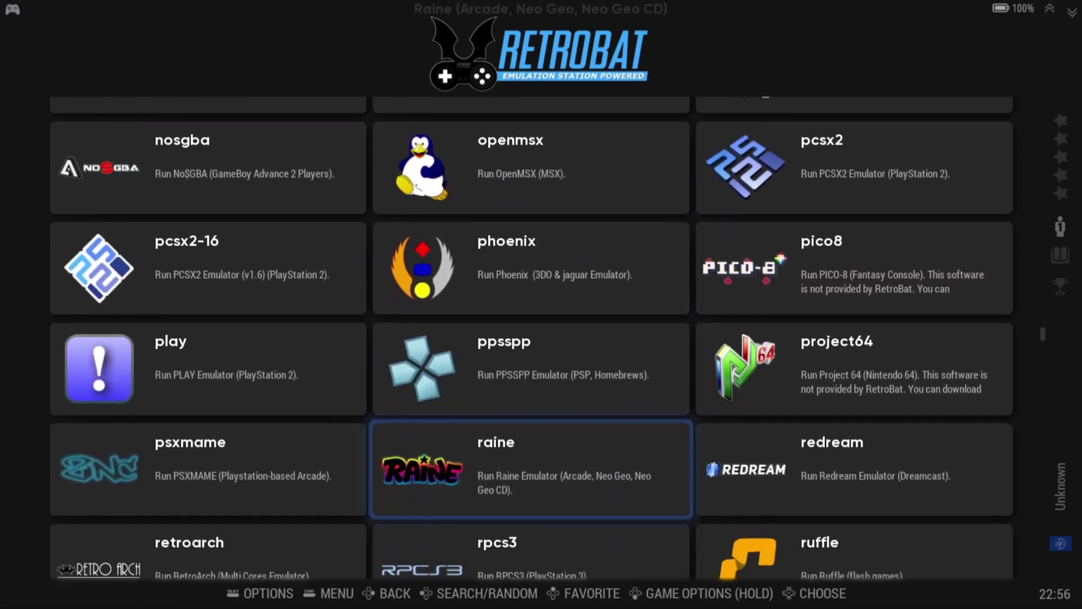
key(Left)
key(Down)
key(Right)
key(Up)
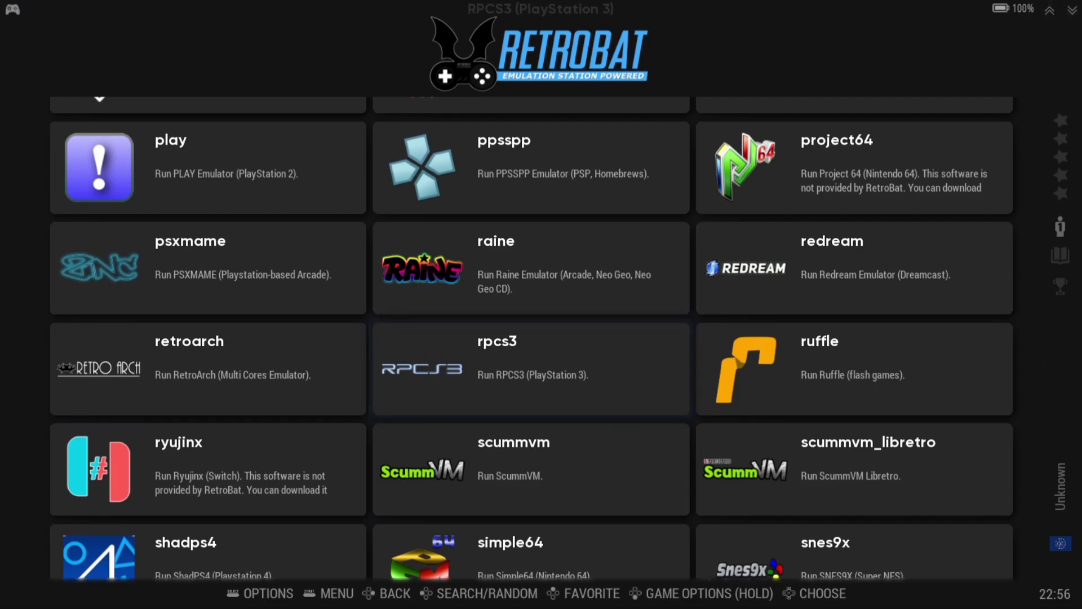
key(Return)
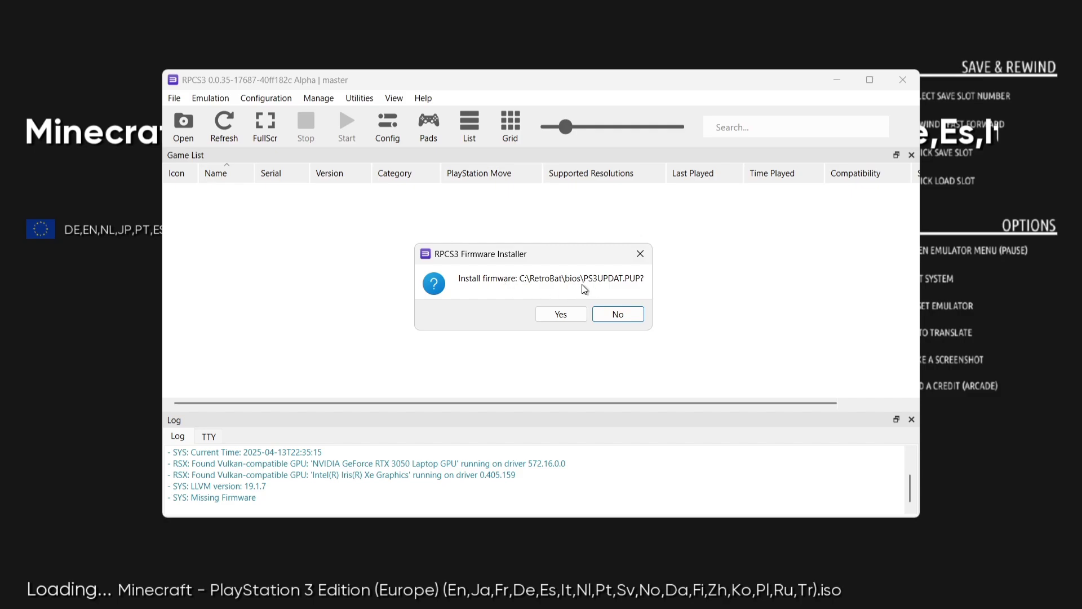
Step: Accept installing the firmware from C:\RetroBat\bios\PS3UPDAT.PUP in RPCS3
click(557, 317)
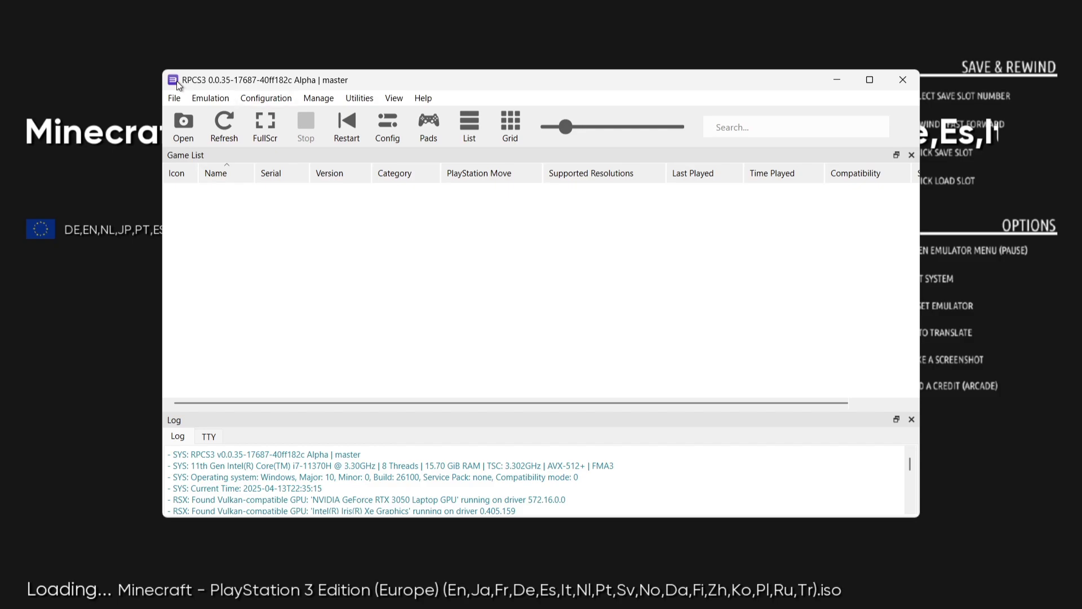
Step: Install the 1942: Joint Strike PKG file from the 1943 folder on the desktop in RPCS3
click(174, 99)
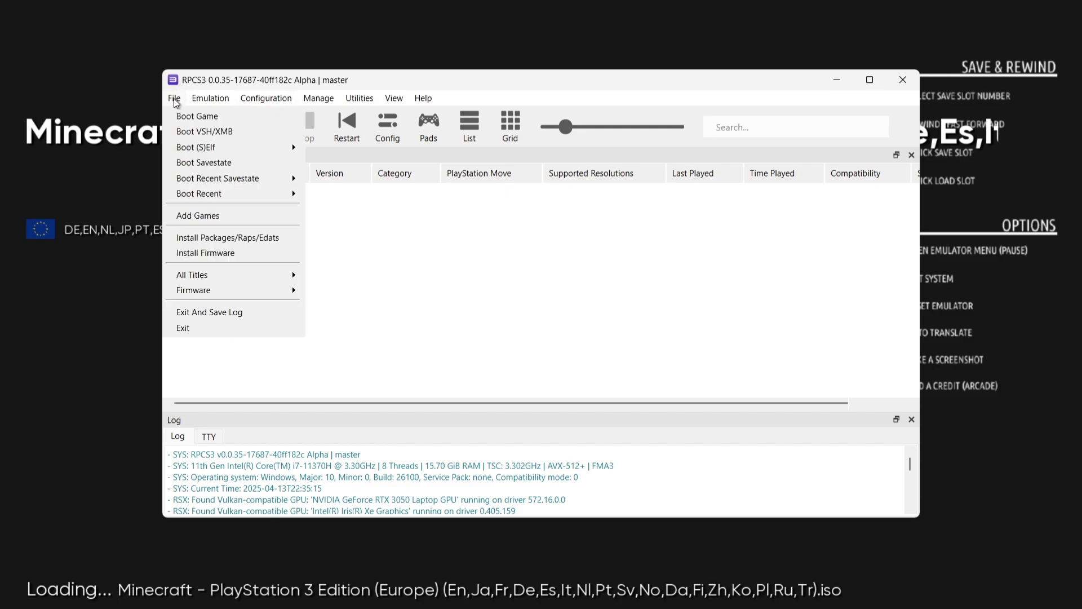
click(277, 238)
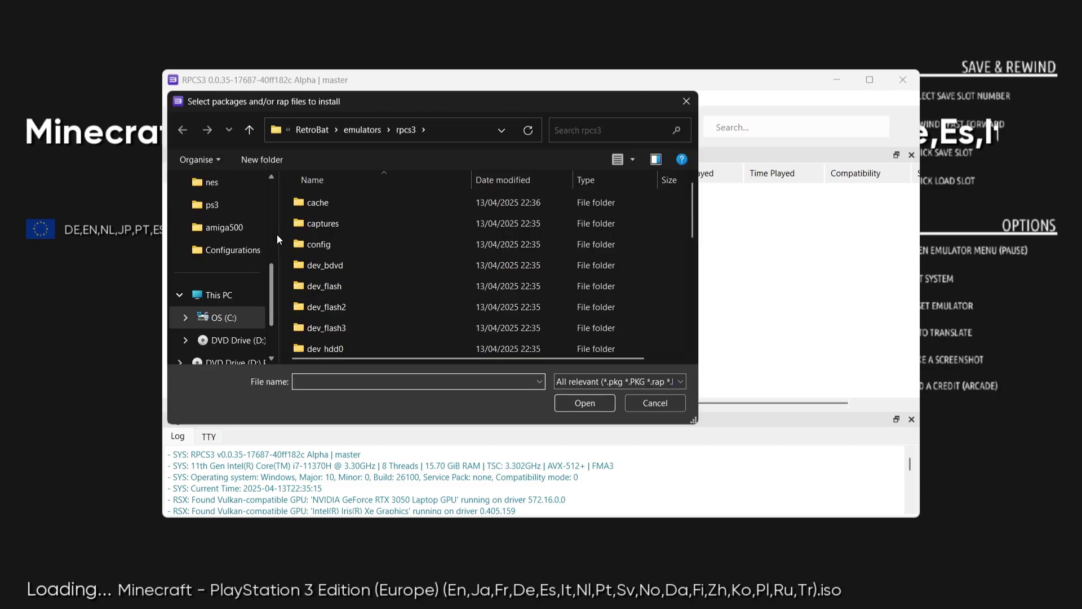
drag(272, 276, 277, 191)
click(236, 259)
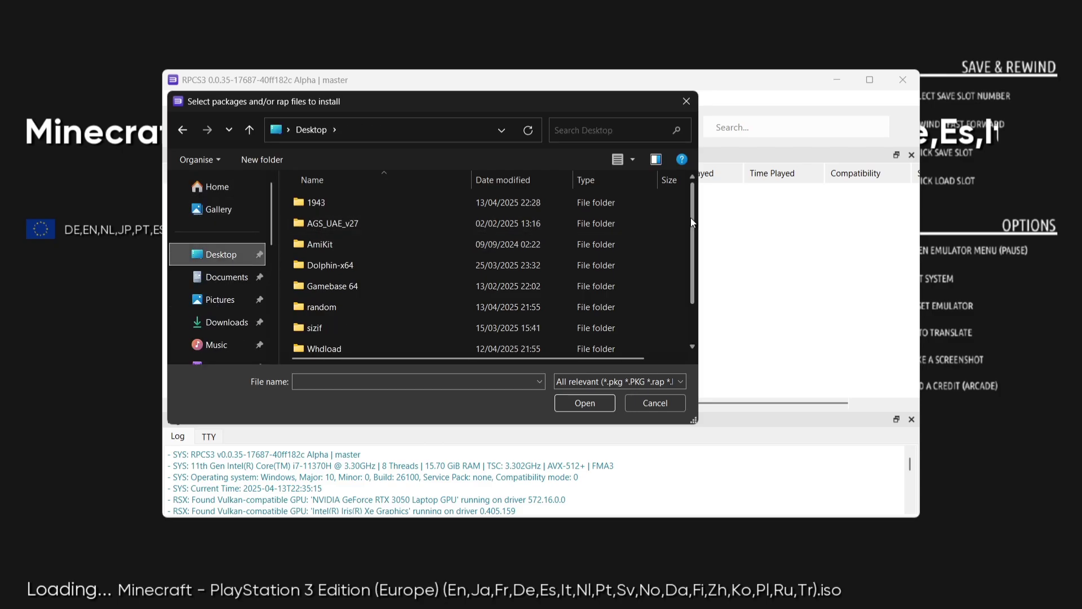
double_click(475, 205)
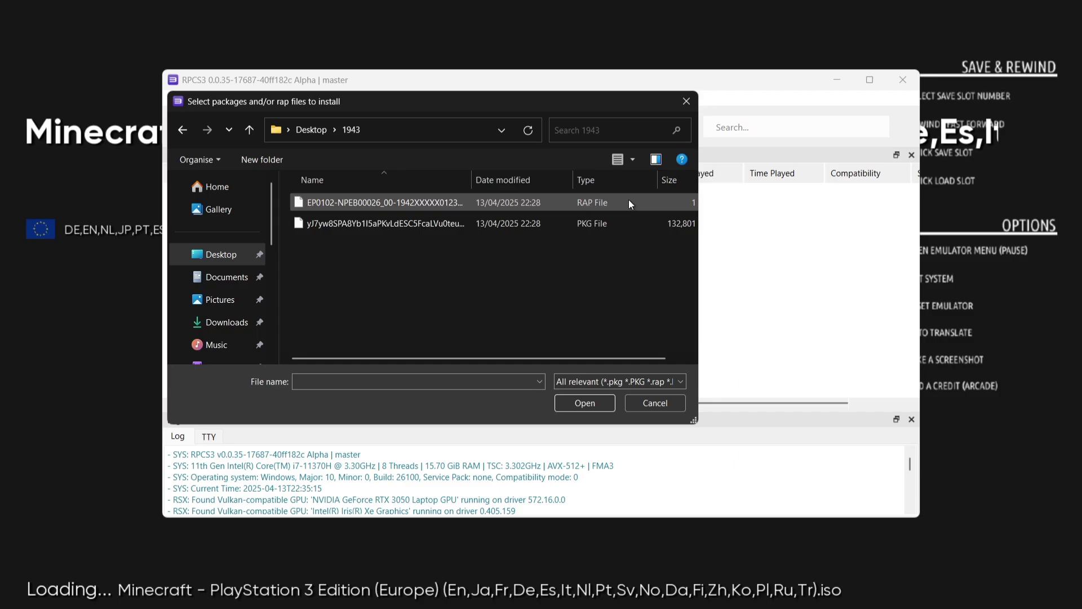
double_click(489, 222)
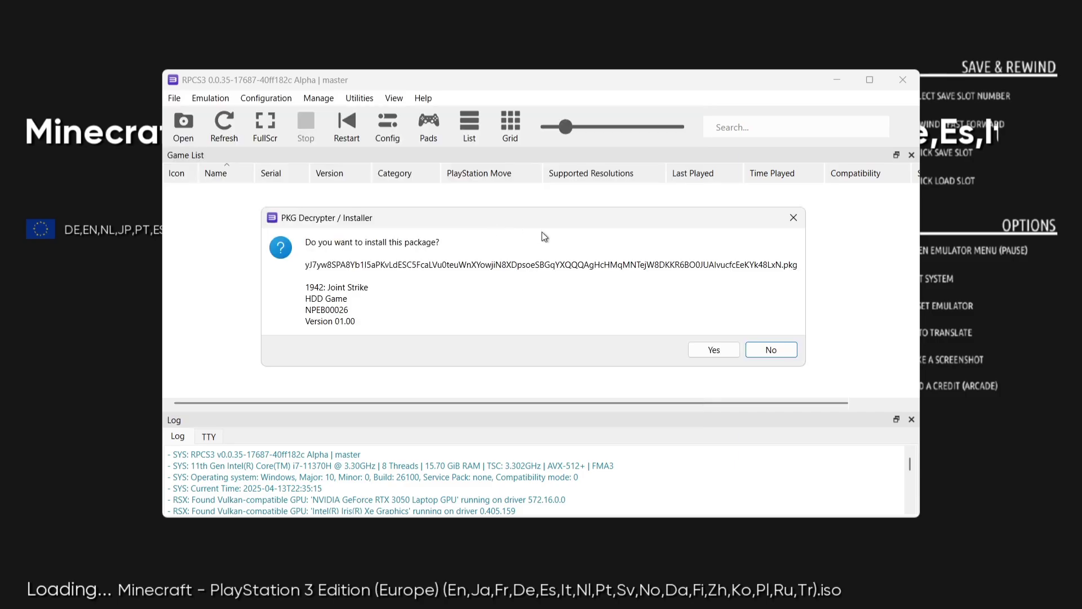
click(720, 351)
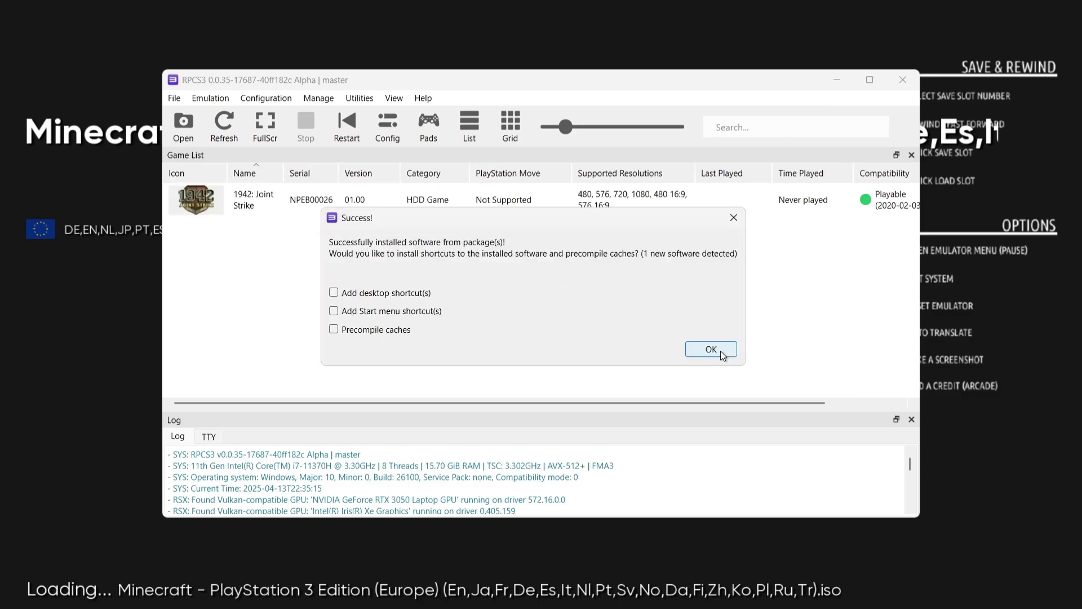
Step: Add a desktop shortcut for the installed game and dismiss the shortcut confirmation
click(390, 295)
click(717, 350)
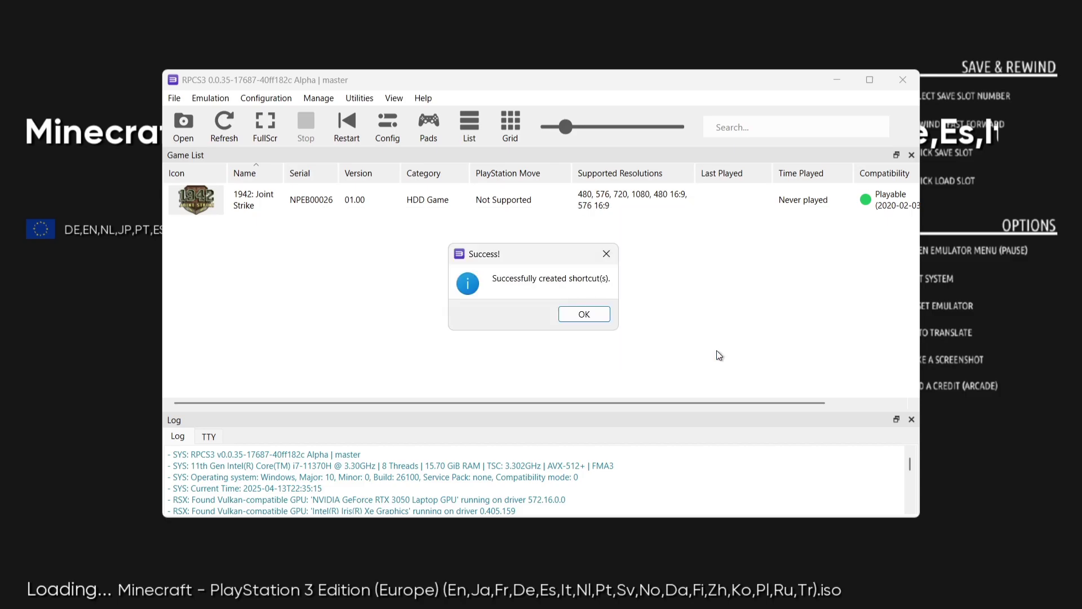
click(589, 315)
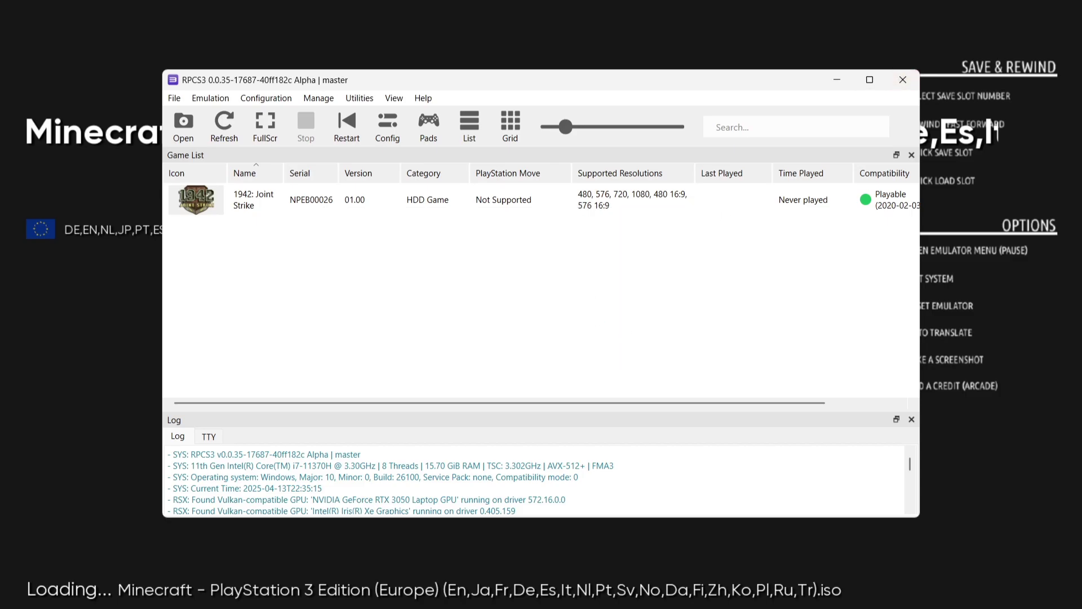
Step: Close RPCS3 and quit RetroBat to return to the Windows desktop
click(901, 79)
key(Escape)
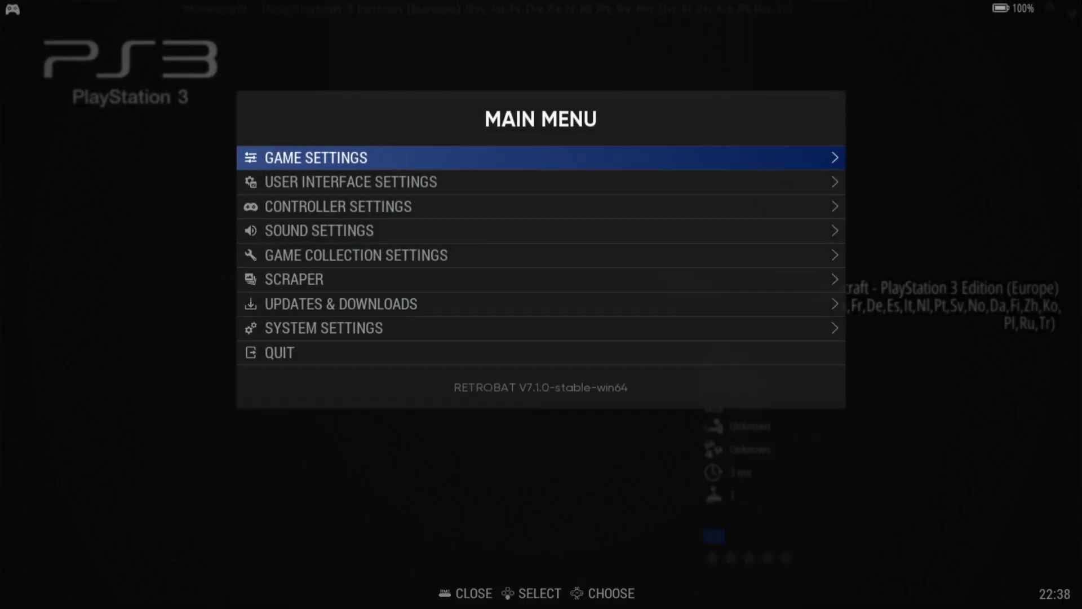
key(Up)
key(Return)
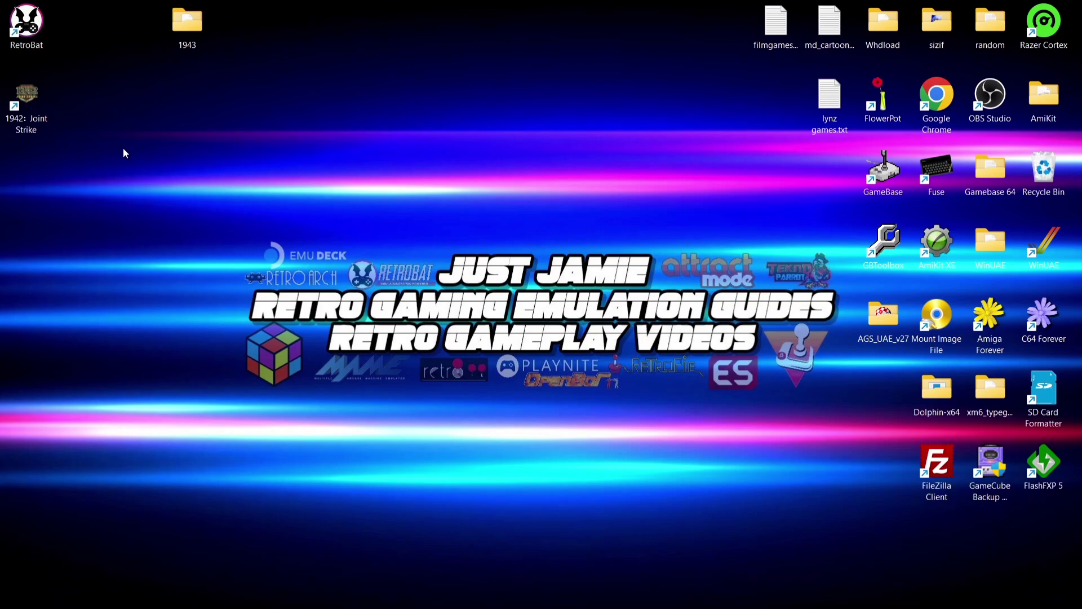
Step: Open the RetroBat shortcut's file location and browse to emulators\rpcs3\dev_hdd0\home\00000001\exdata
right_click(30, 36)
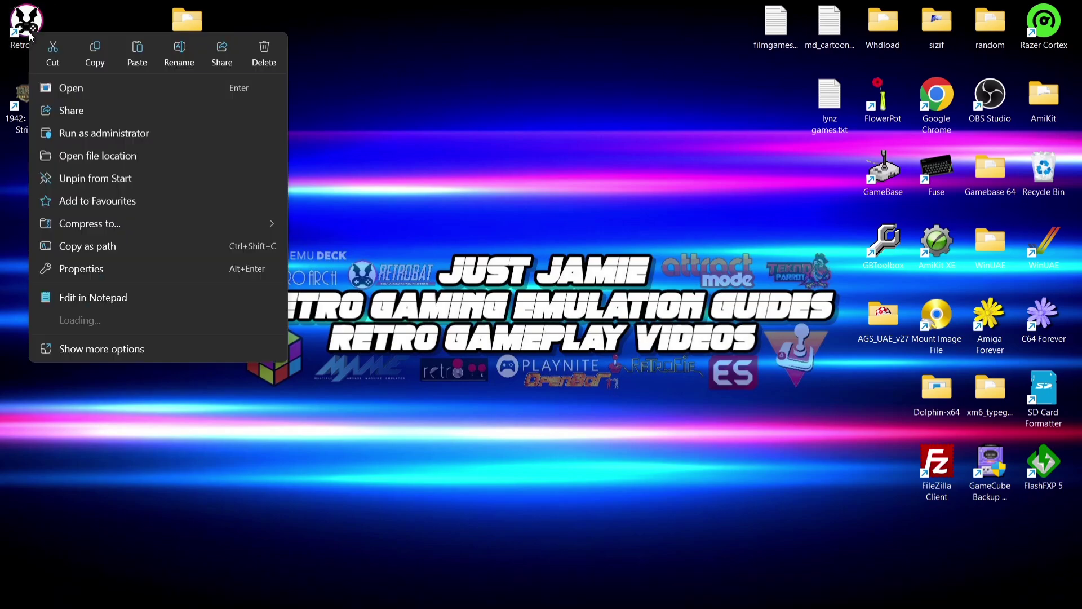
click(96, 156)
key(s)
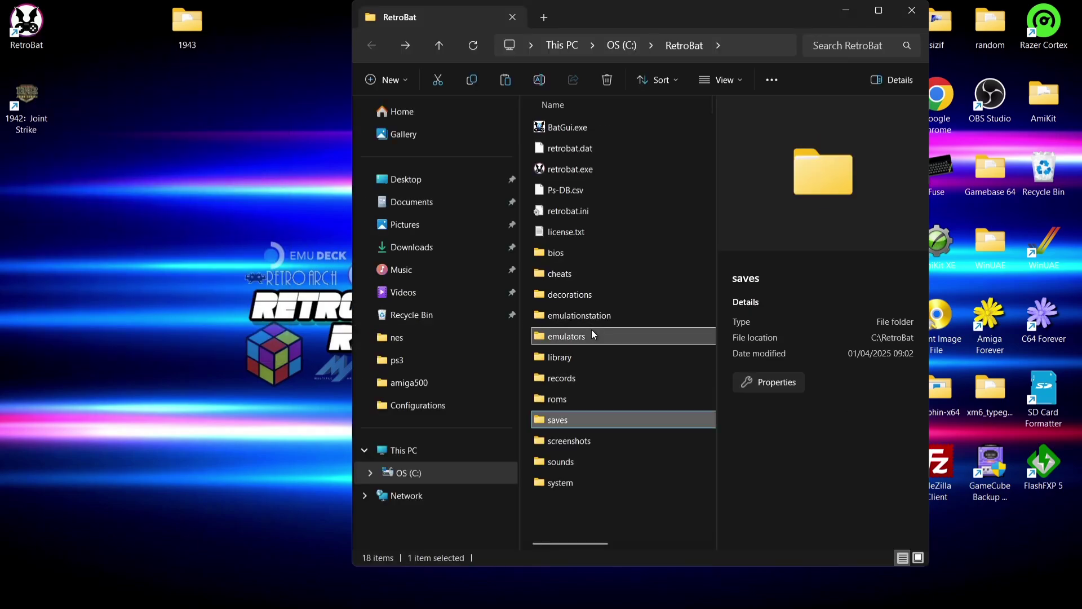
double_click(591, 332)
drag(712, 152, 706, 418)
double_click(625, 150)
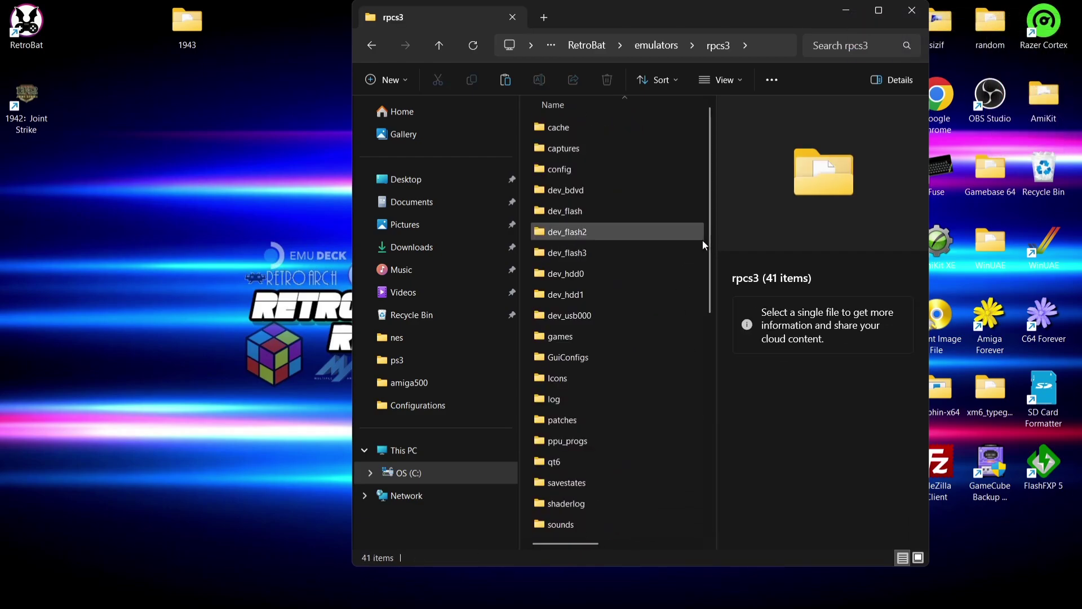
double_click(646, 275)
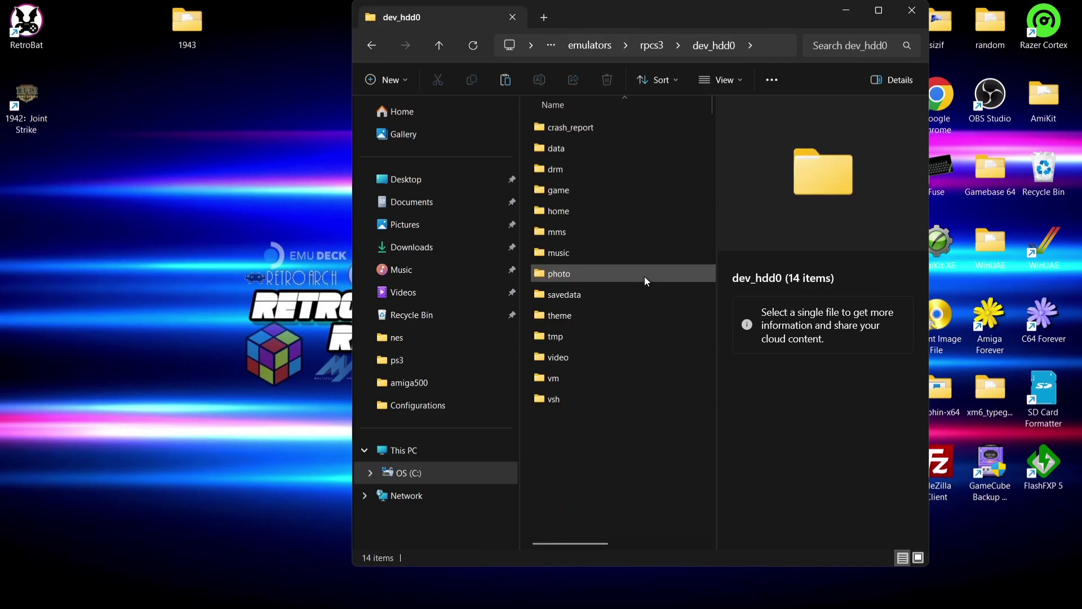
double_click(587, 212)
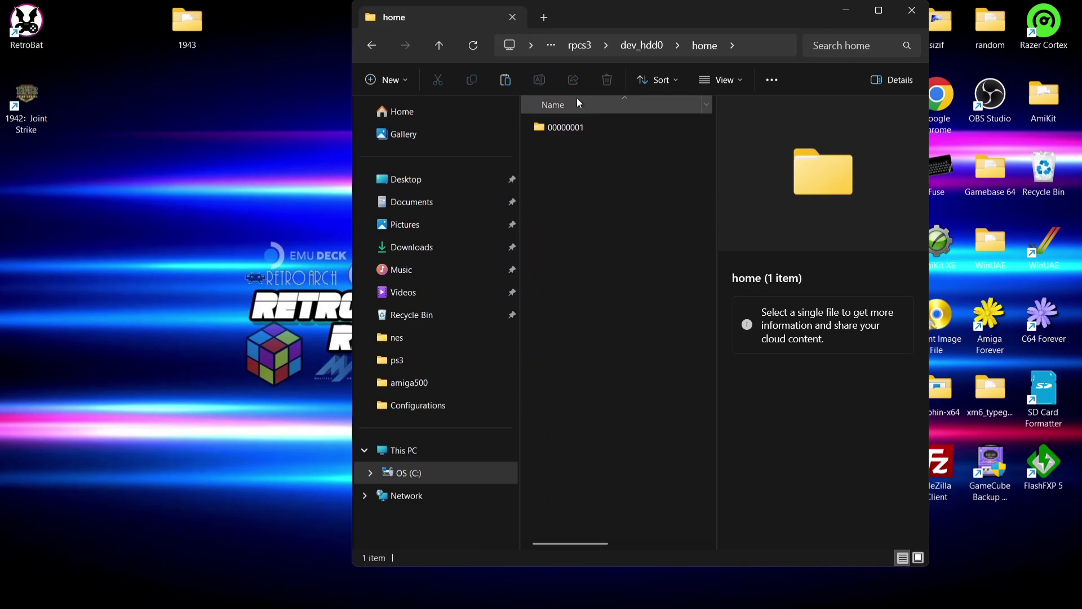
double_click(593, 130)
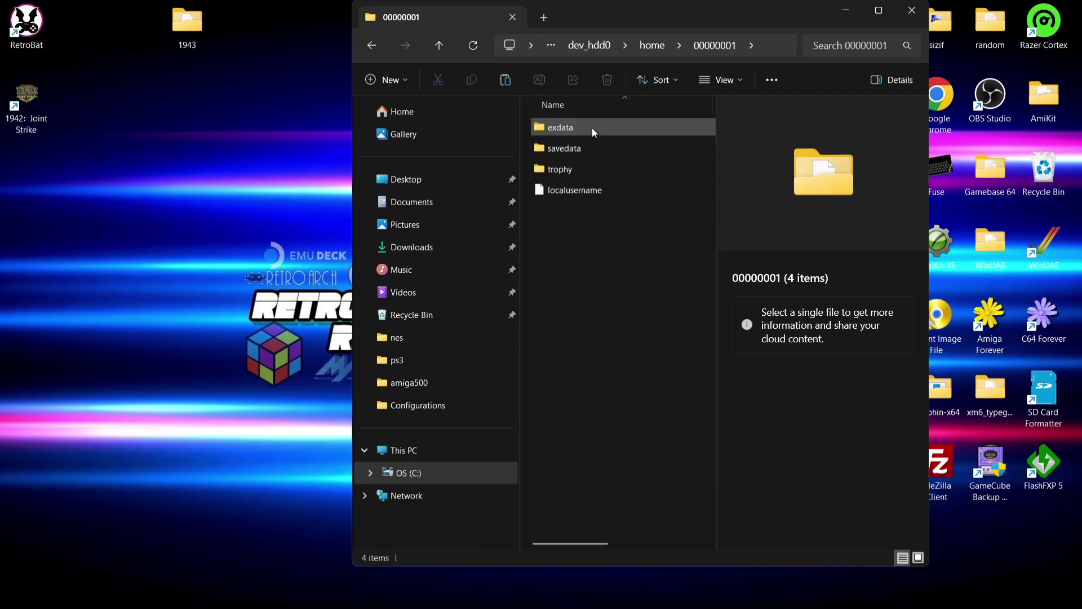
double_click(591, 128)
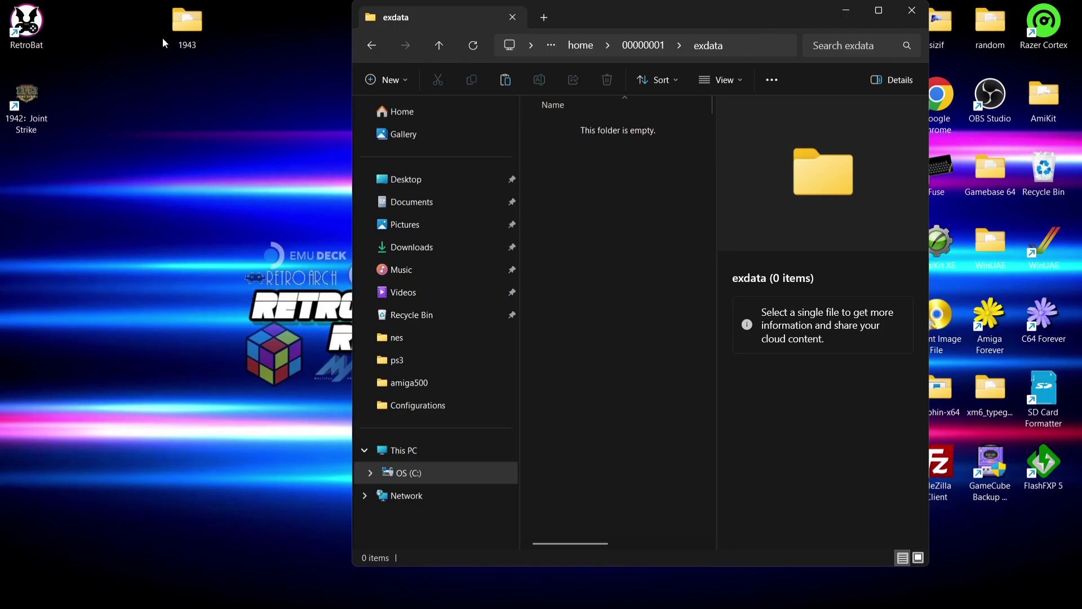
Step: Move the game's RAP file from the desktop's 1943 folder into exdata and close the 1943 window
double_click(186, 26)
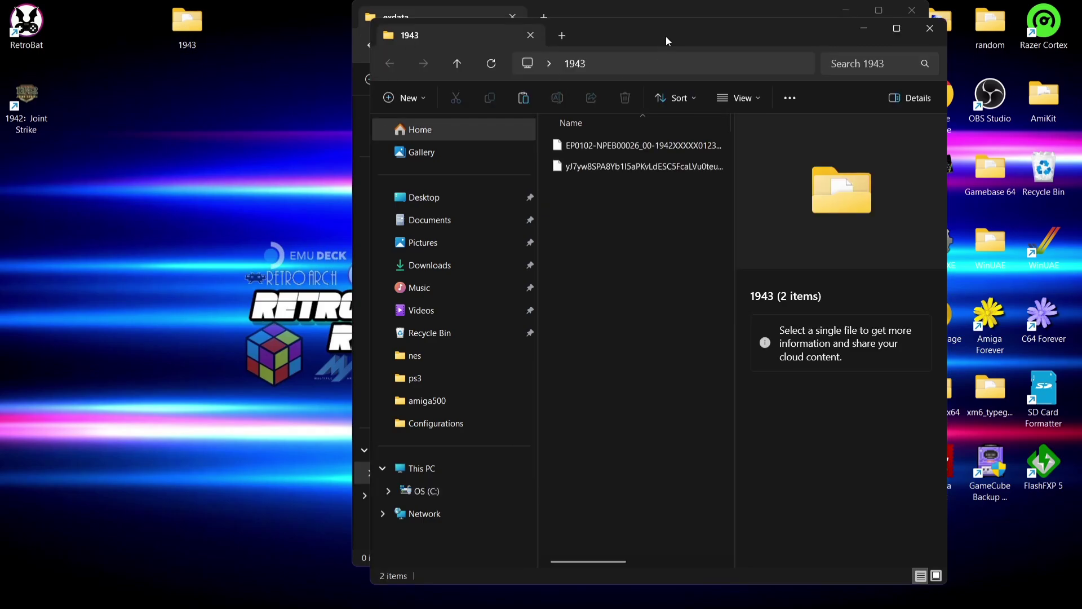
drag(666, 36, 313, 105)
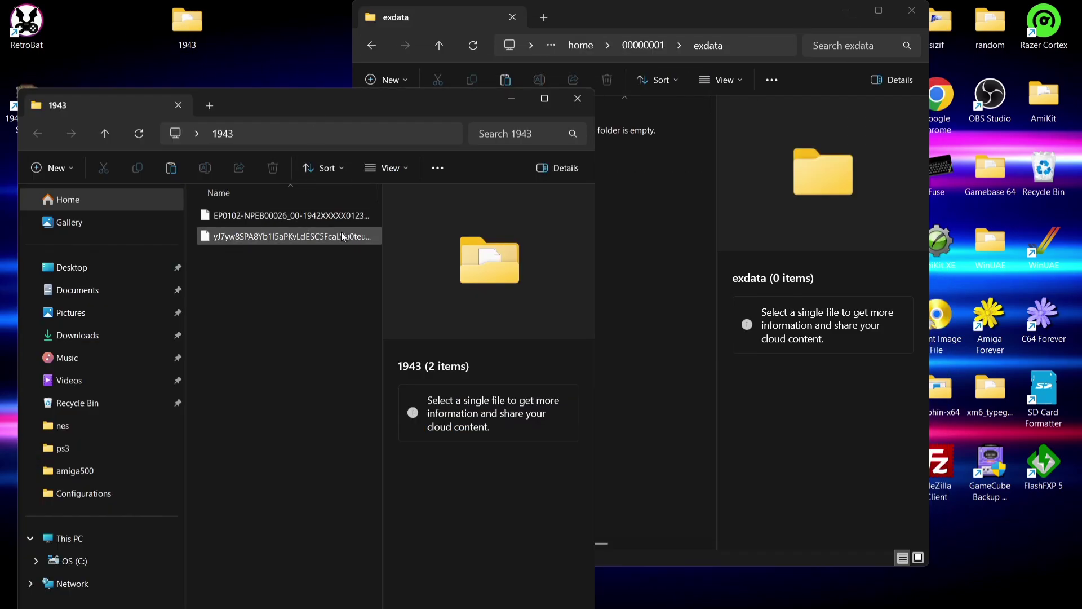
drag(185, 237, 59, 237)
drag(134, 214, 644, 329)
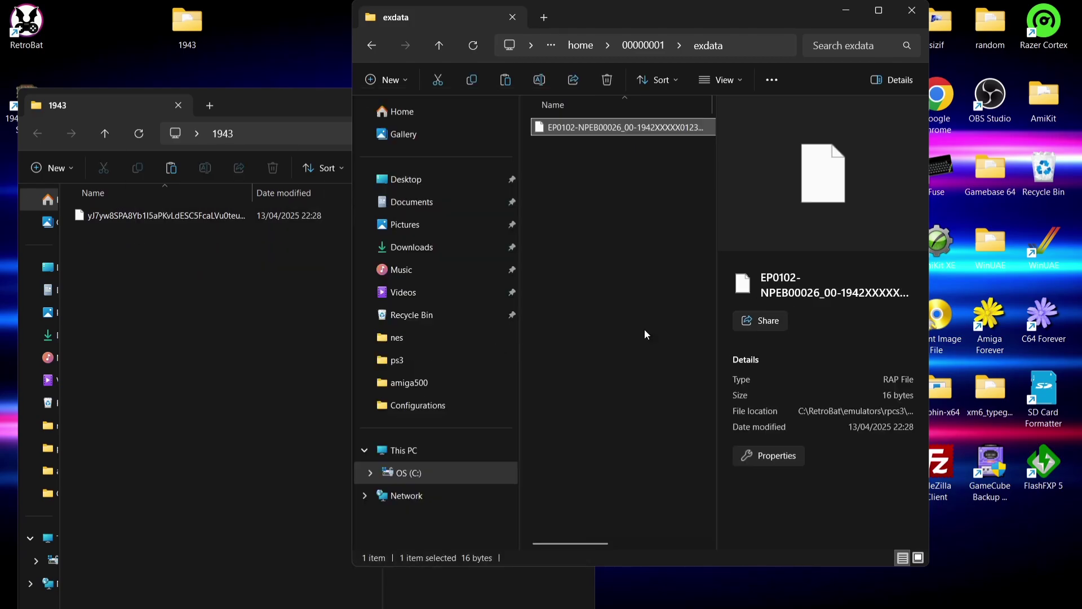
click(370, 50)
click(312, 106)
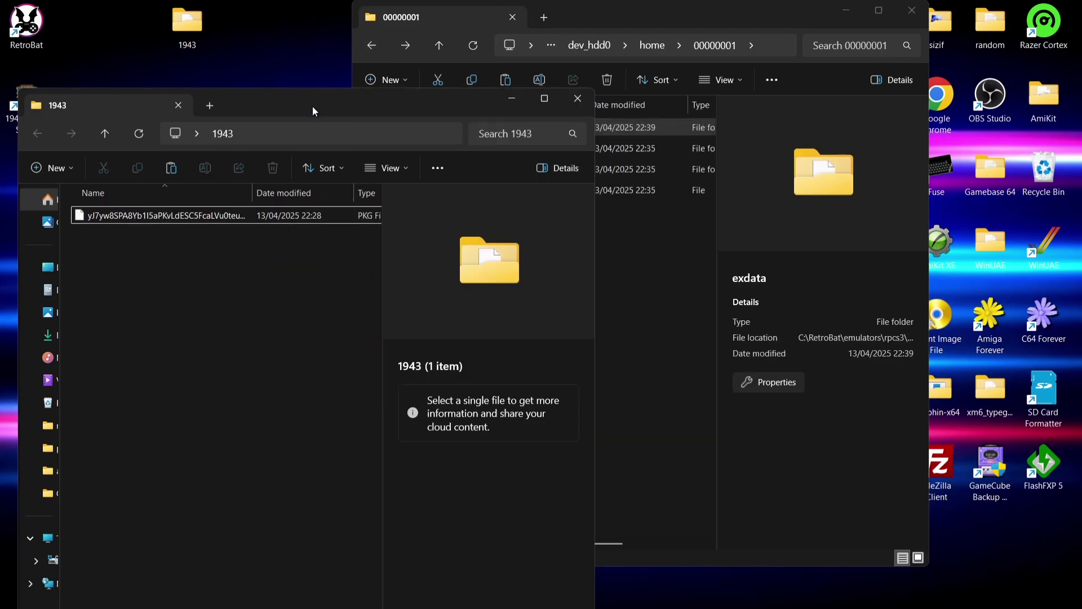
click(569, 100)
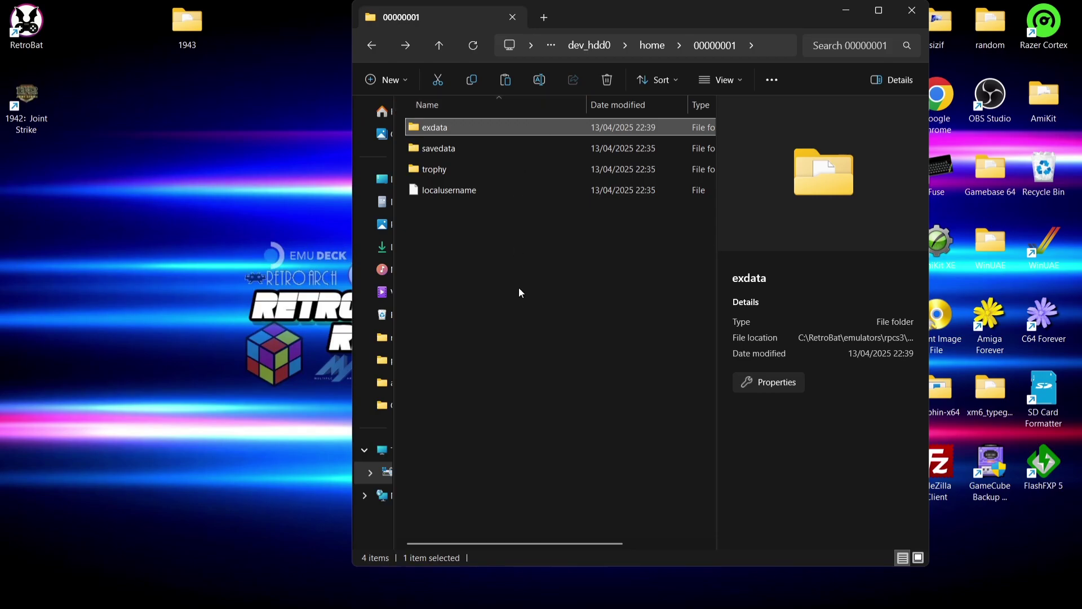
Step: Return to RetroBat's emulators\rpcs3 folder and run rpcs3.exe
click(375, 46)
click(372, 46)
click(372, 45)
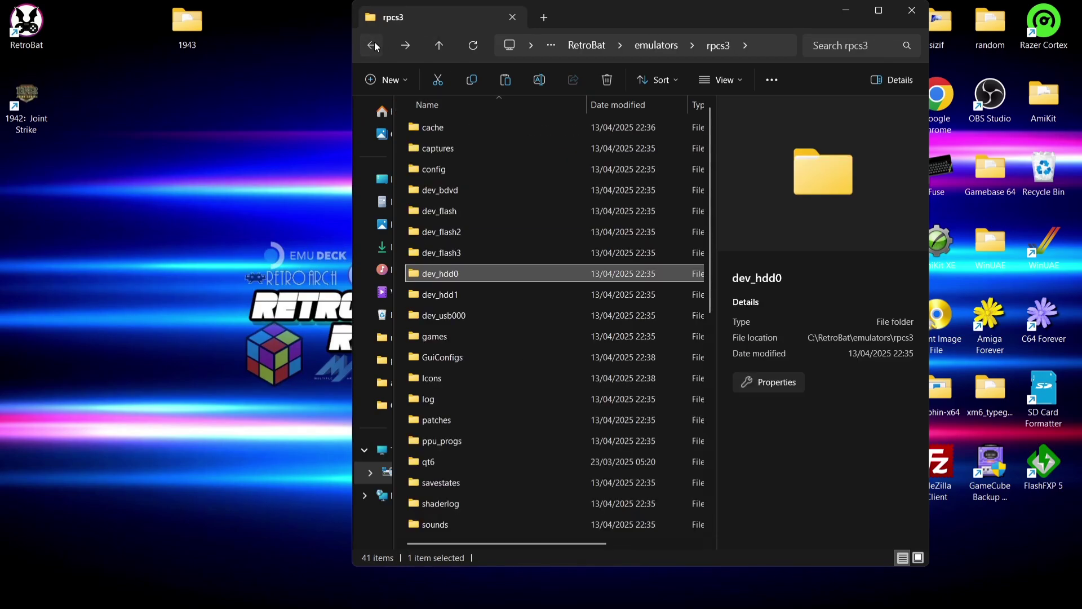
click(372, 46)
click(372, 46)
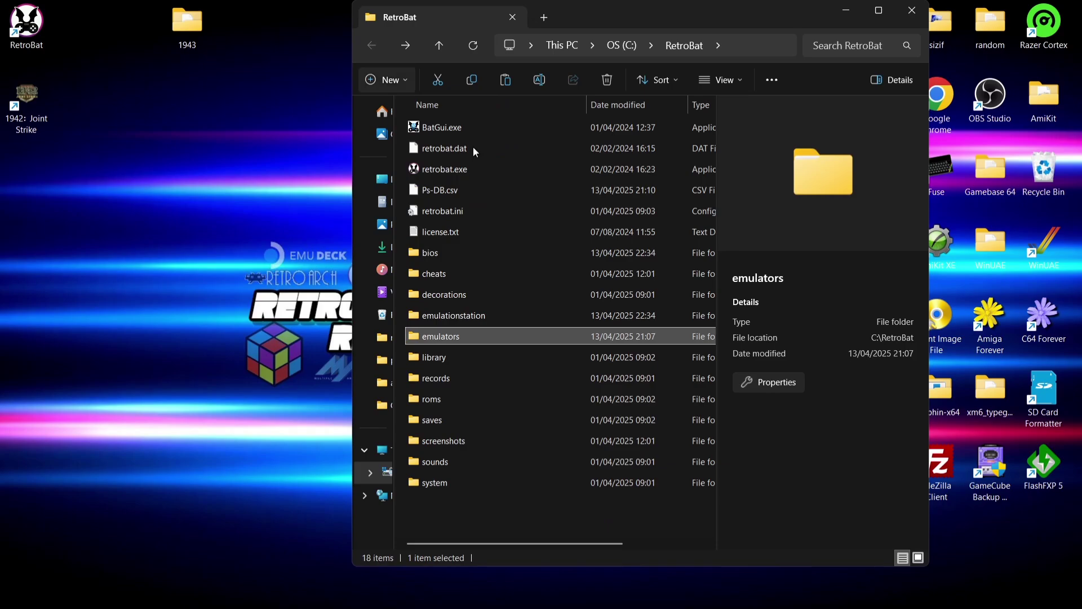
double_click(458, 334)
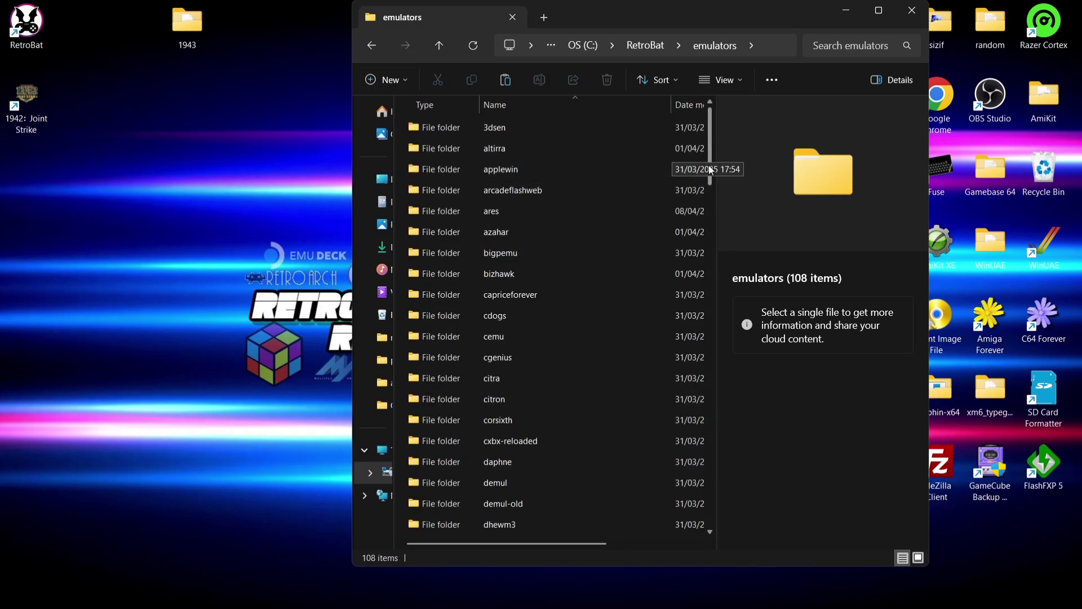
drag(711, 164, 712, 394)
double_click(550, 345)
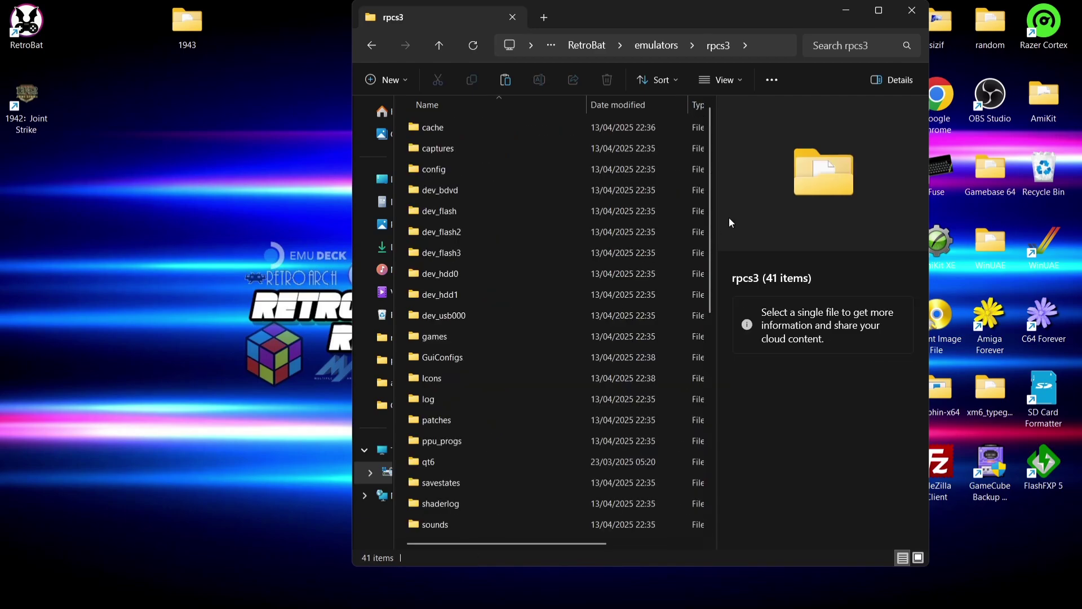
drag(712, 200, 715, 421)
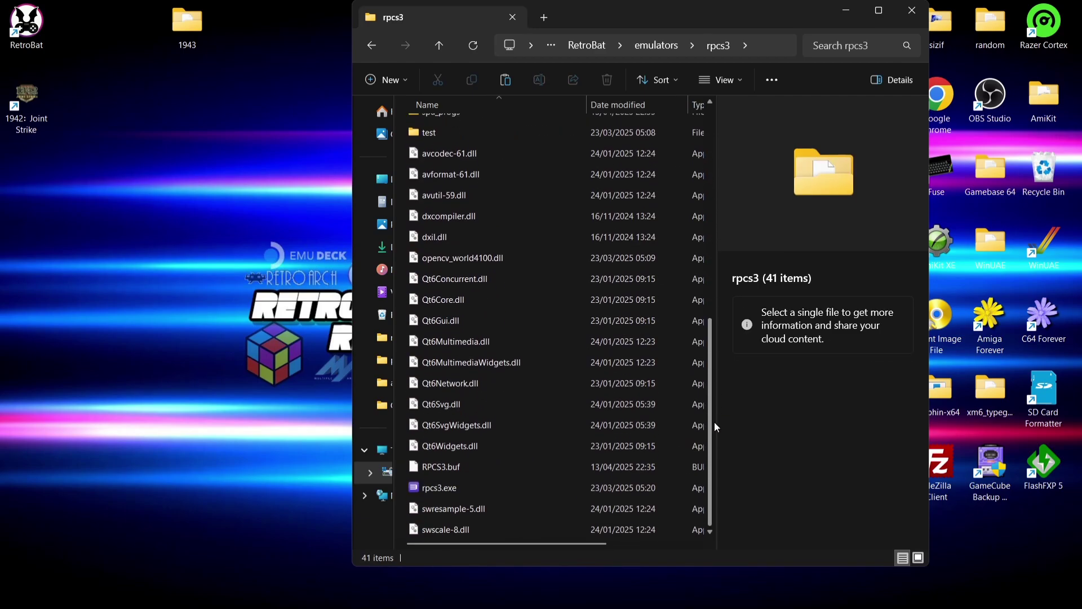
double_click(518, 488)
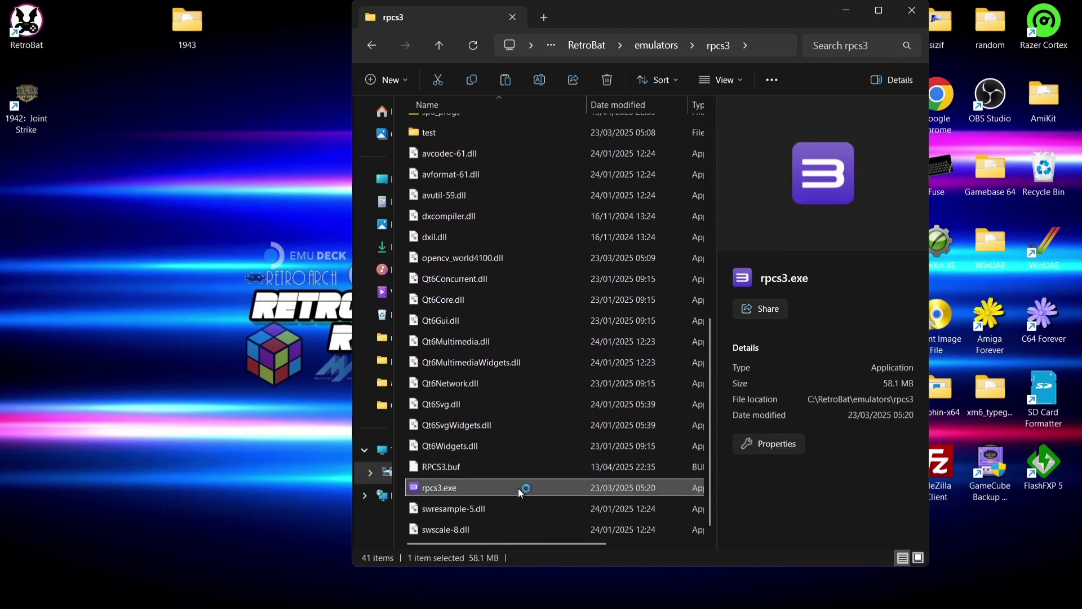
Step: Start installing packages/RAPs in RPCS3 and browse to OS (C:)\RetroBat\emulators\rpcs3 for the file to install
click(175, 100)
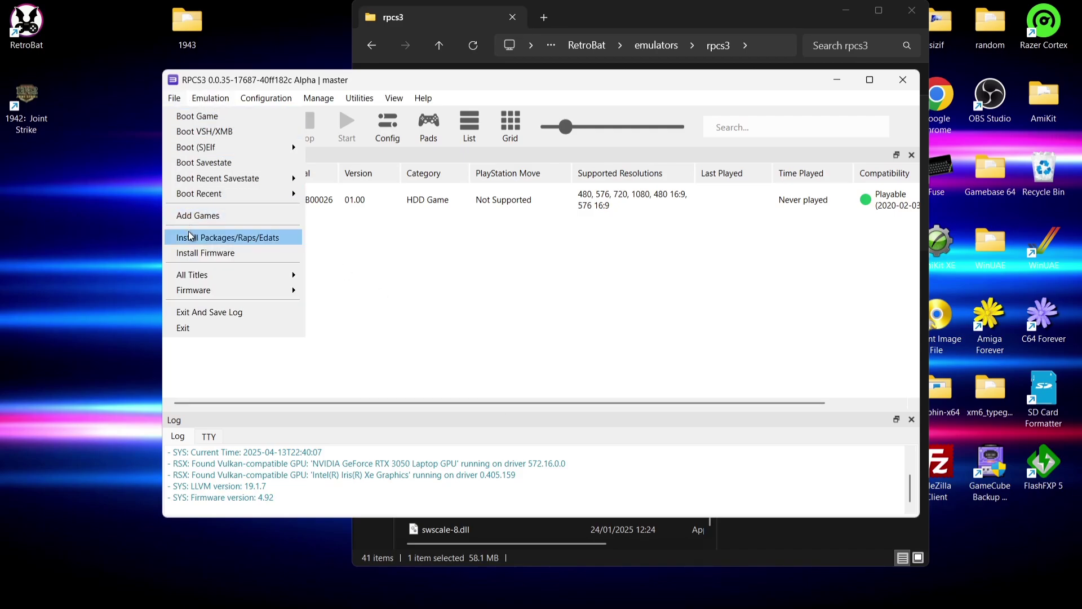
click(202, 236)
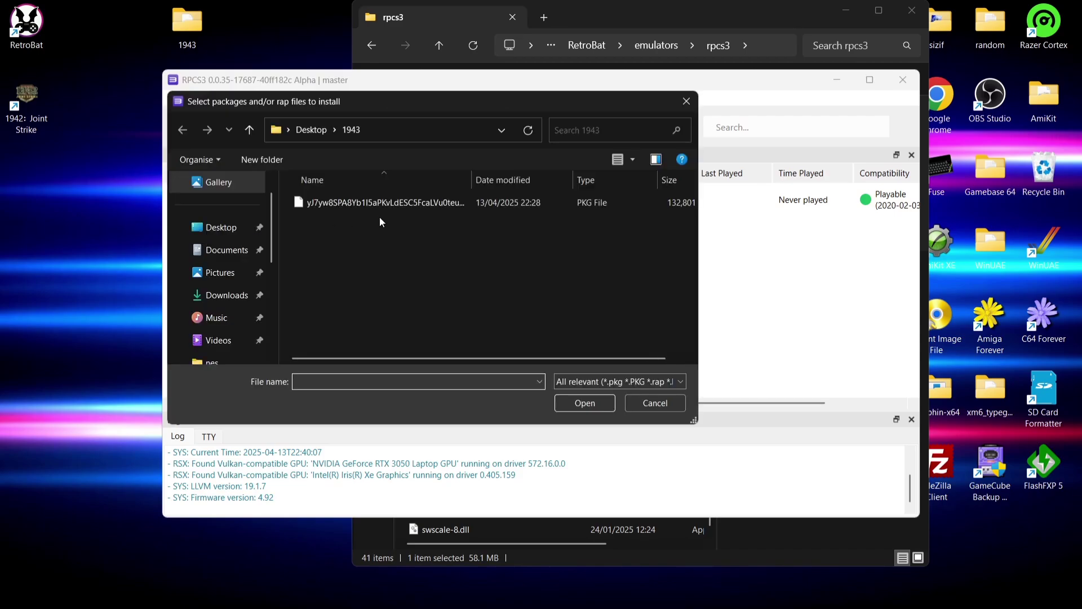
drag(273, 231, 278, 321)
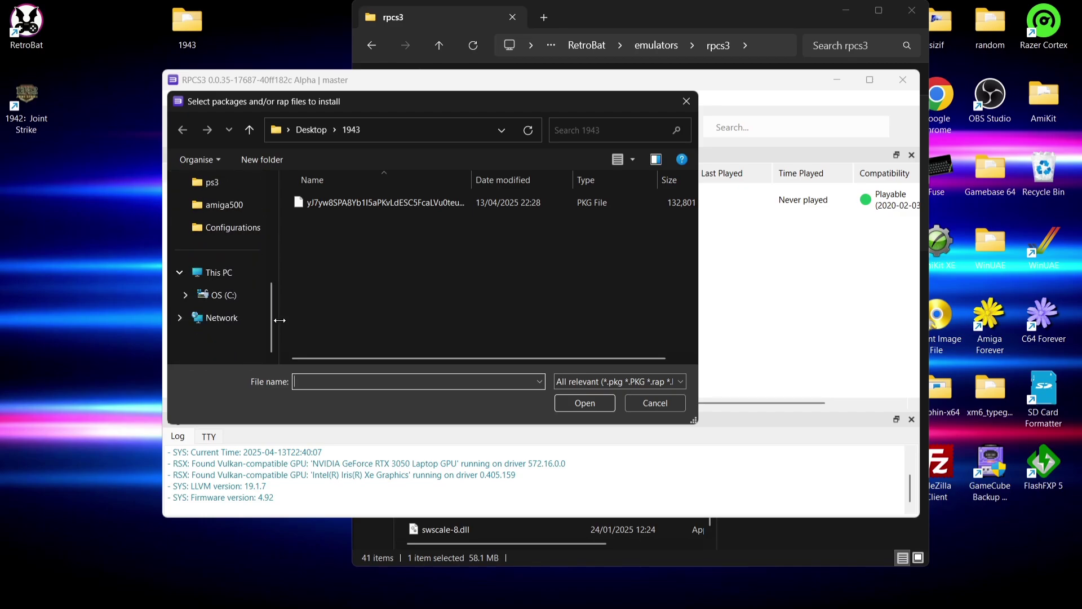
click(230, 296)
drag(694, 210, 693, 287)
double_click(499, 335)
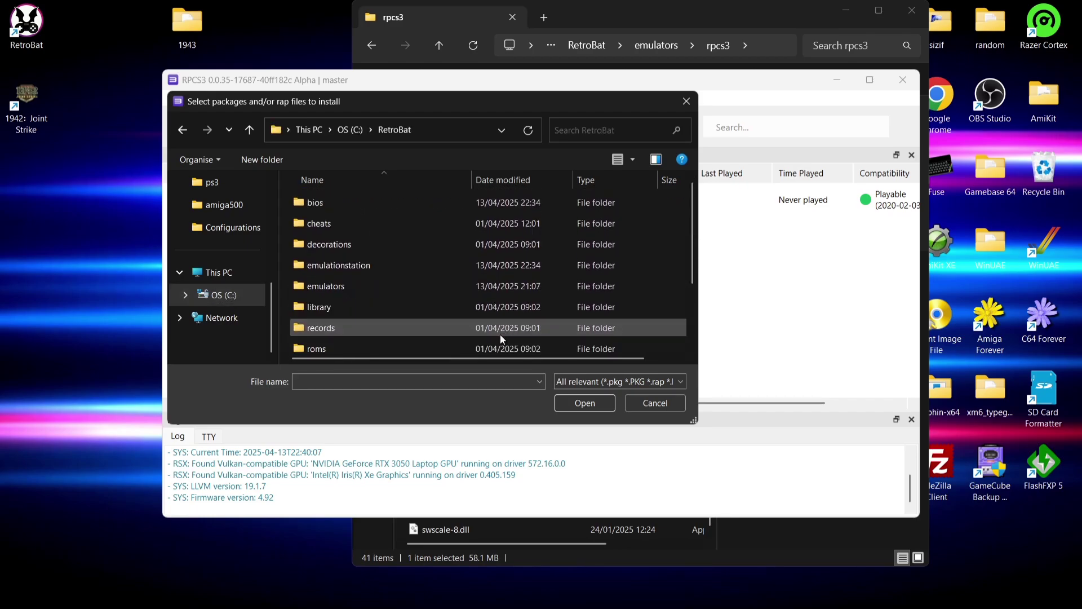
click(416, 284)
double_click(416, 285)
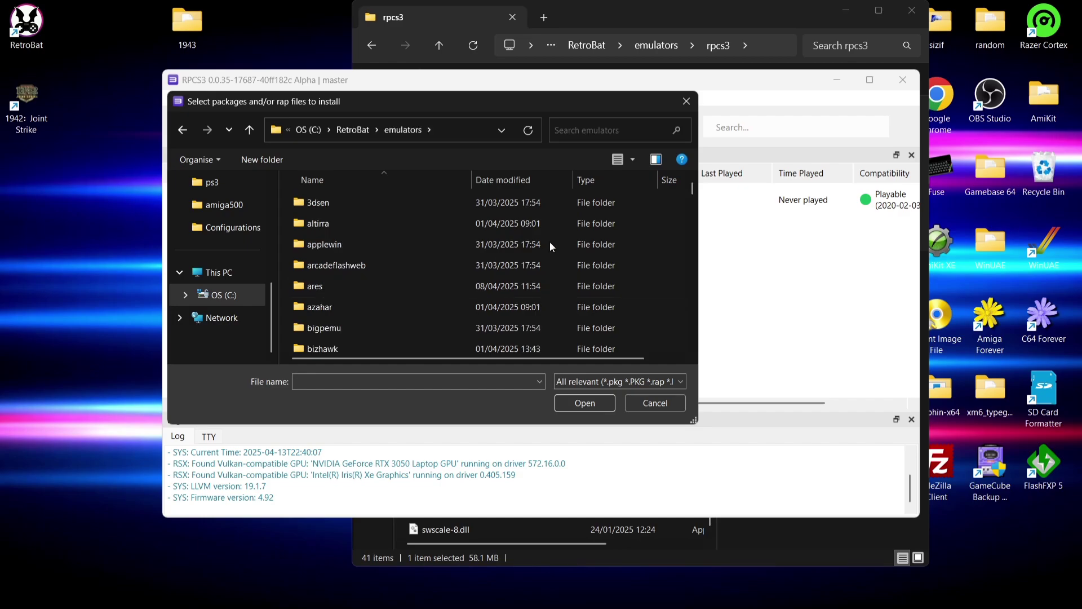
drag(692, 190, 693, 289)
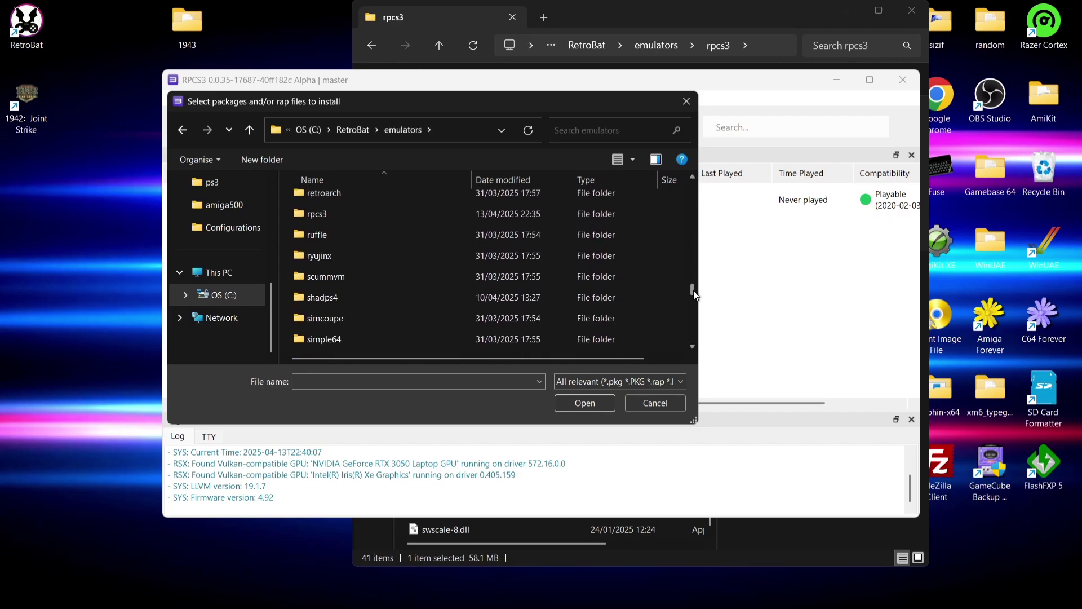
double_click(449, 214)
Step: Browse to dev_hdd0\home\00000001\exdata and install the 1942: Joint Strike RAP file
scroll(449, 213, down, 1)
click(383, 342)
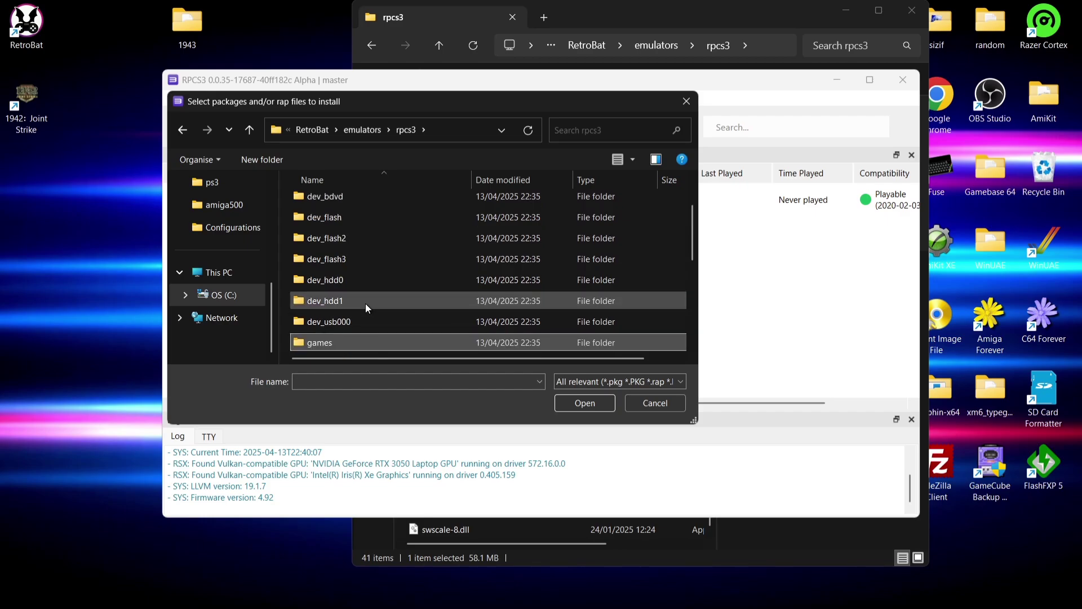
double_click(367, 285)
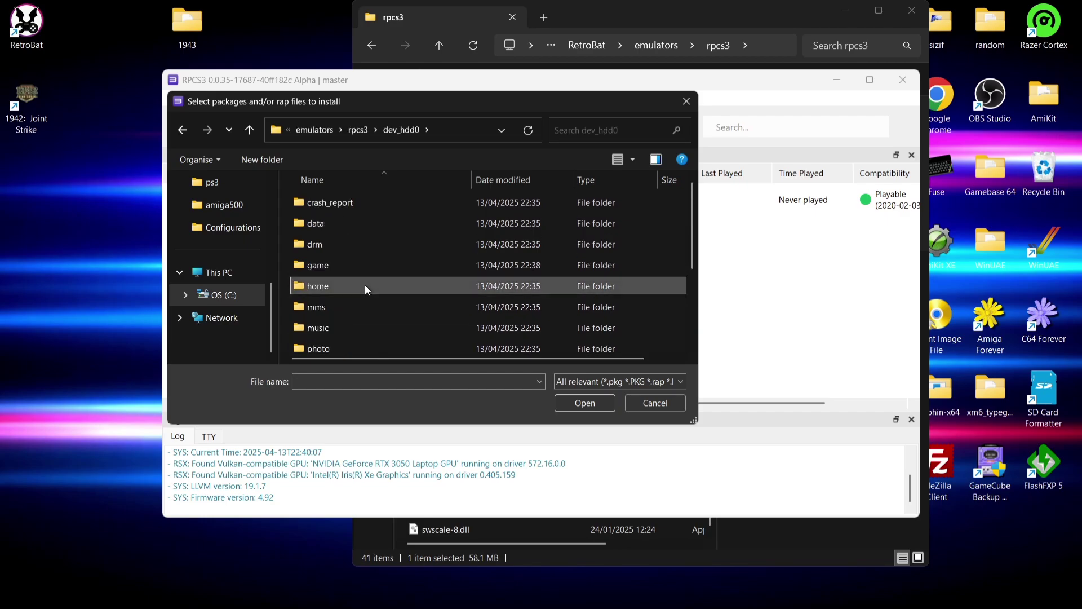
double_click(364, 285)
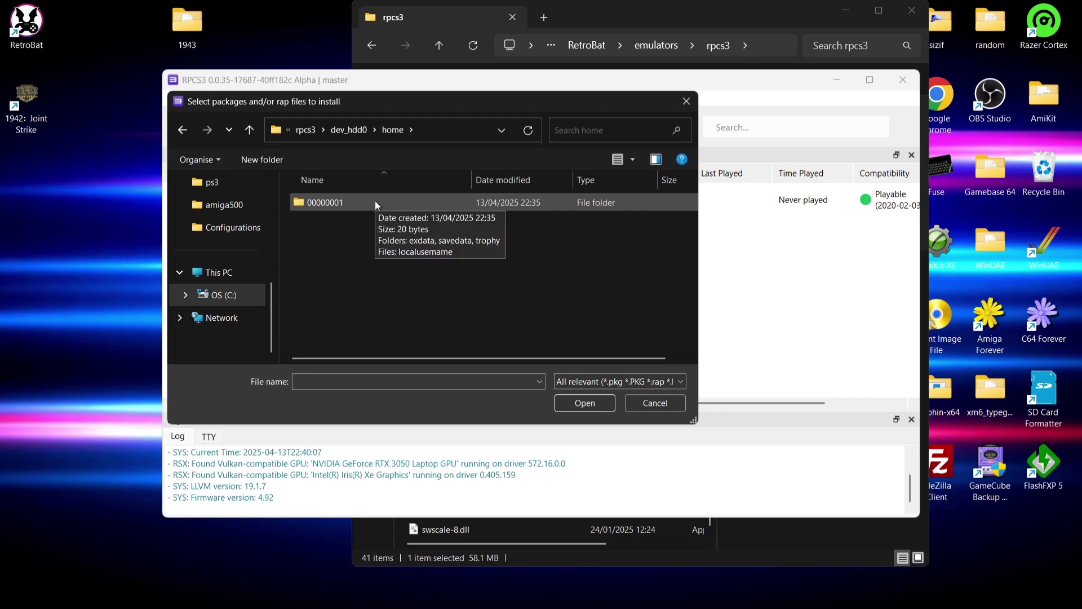
double_click(376, 201)
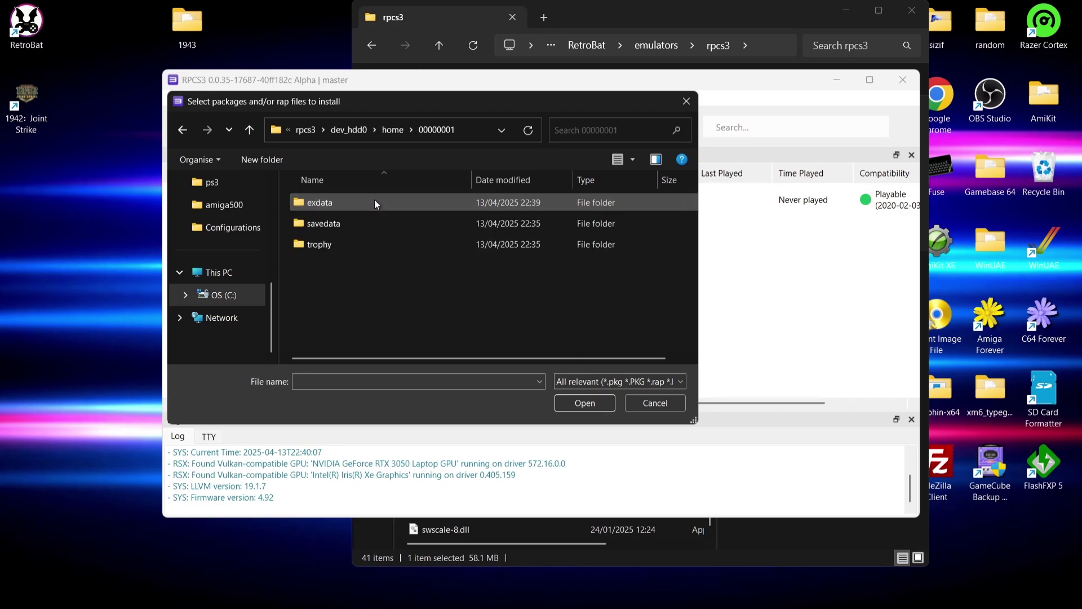
double_click(337, 205)
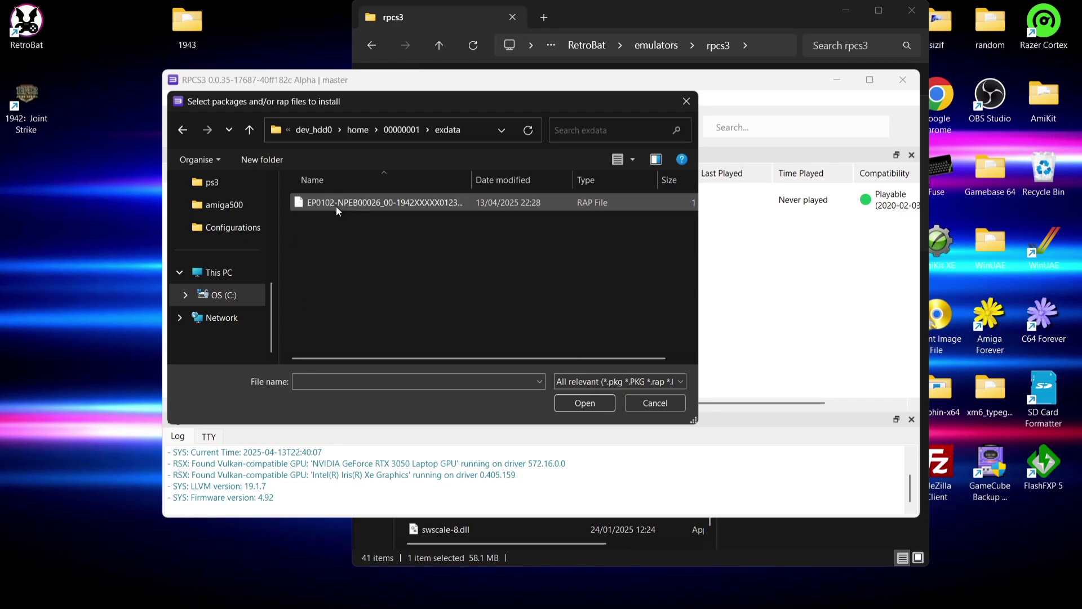
double_click(394, 204)
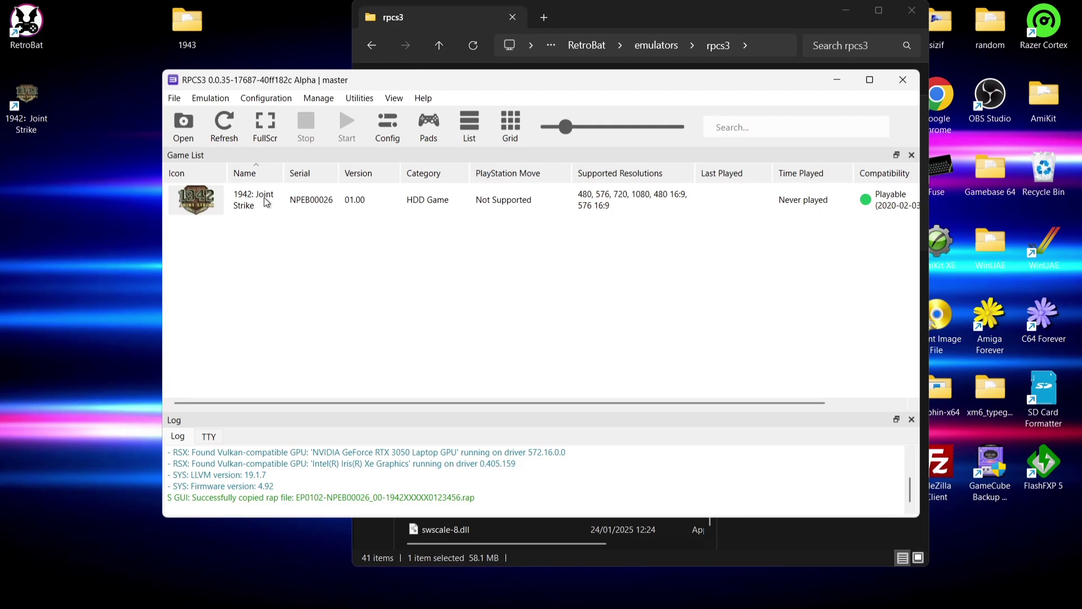
Step: Boot 1942: Joint Strike from the game list, leave full screen, and close both the game and RPCS3
click(281, 204)
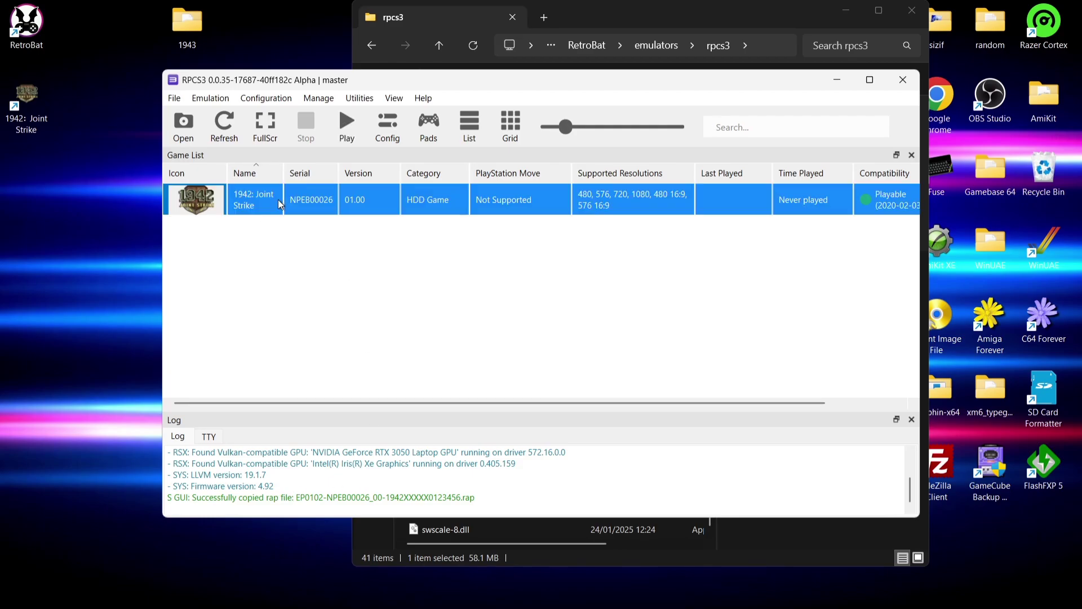
double_click(279, 200)
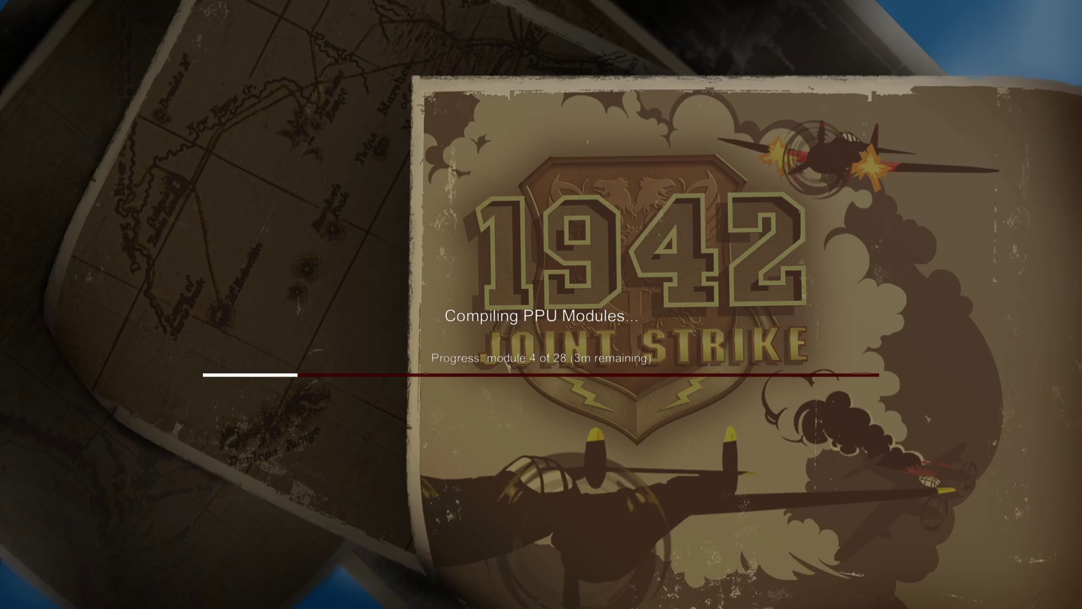
double_click(279, 198)
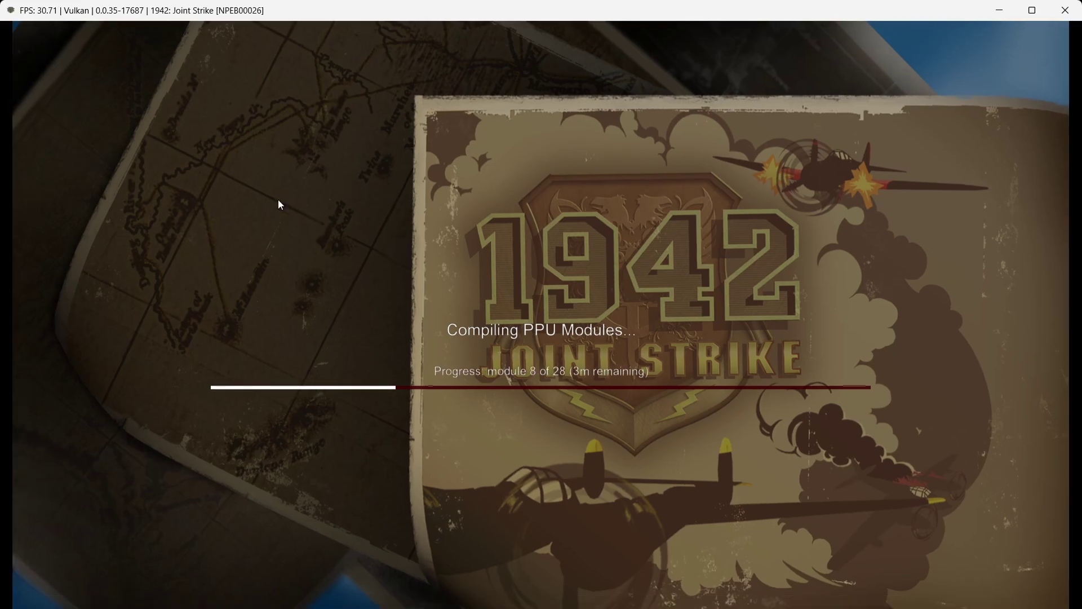
click(1065, 10)
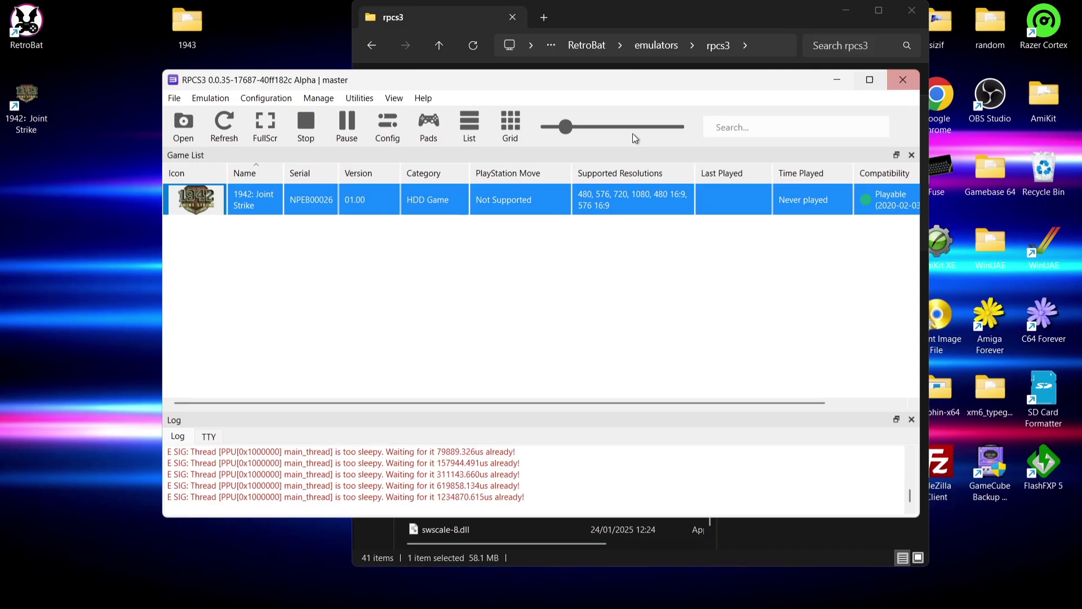
click(902, 80)
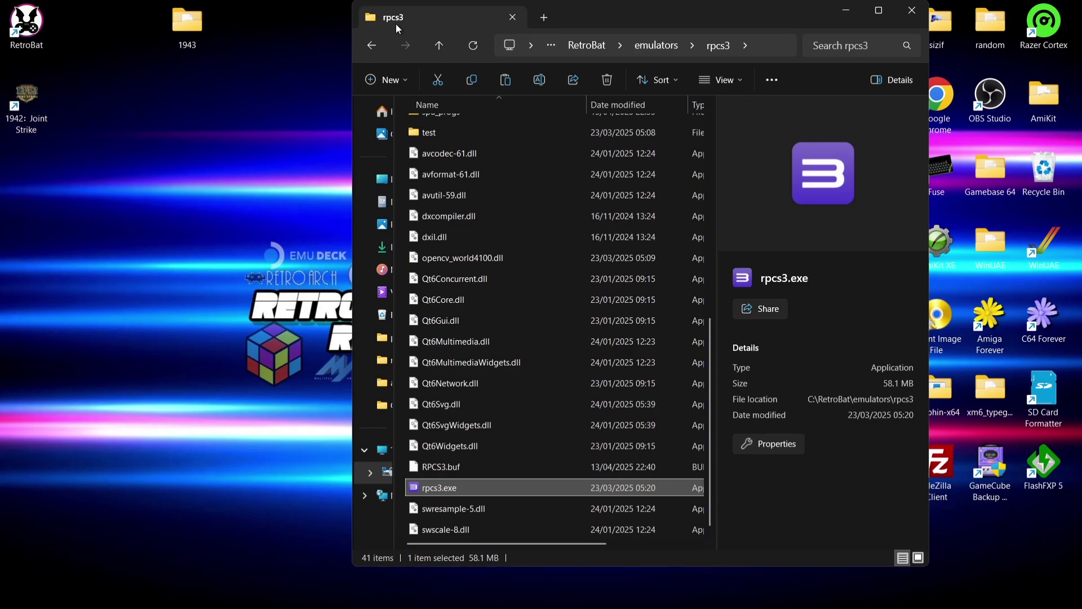
Step: Browse to RetroBat\roms\ps3 and move the 1942: Joint Strike shortcut from the desktop into that folder
click(378, 45)
click(378, 45)
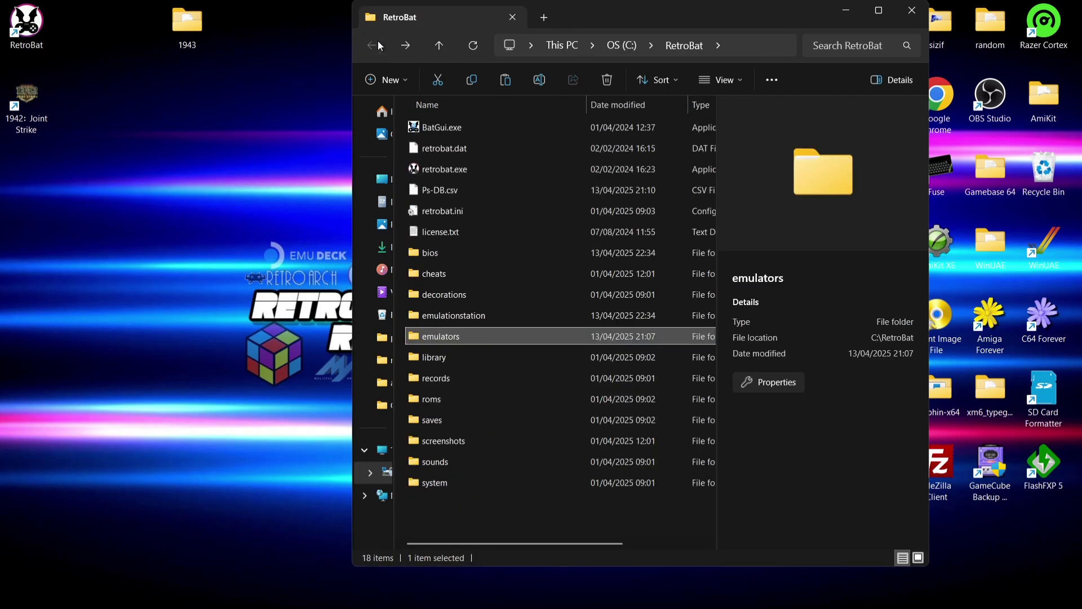
double_click(563, 398)
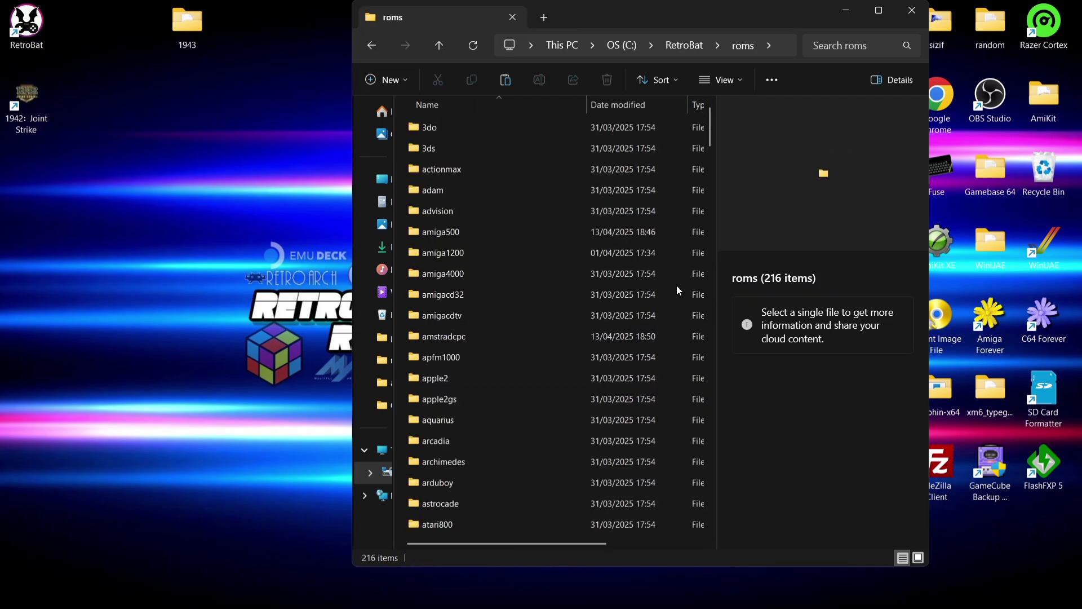
drag(709, 124, 712, 370)
double_click(587, 430)
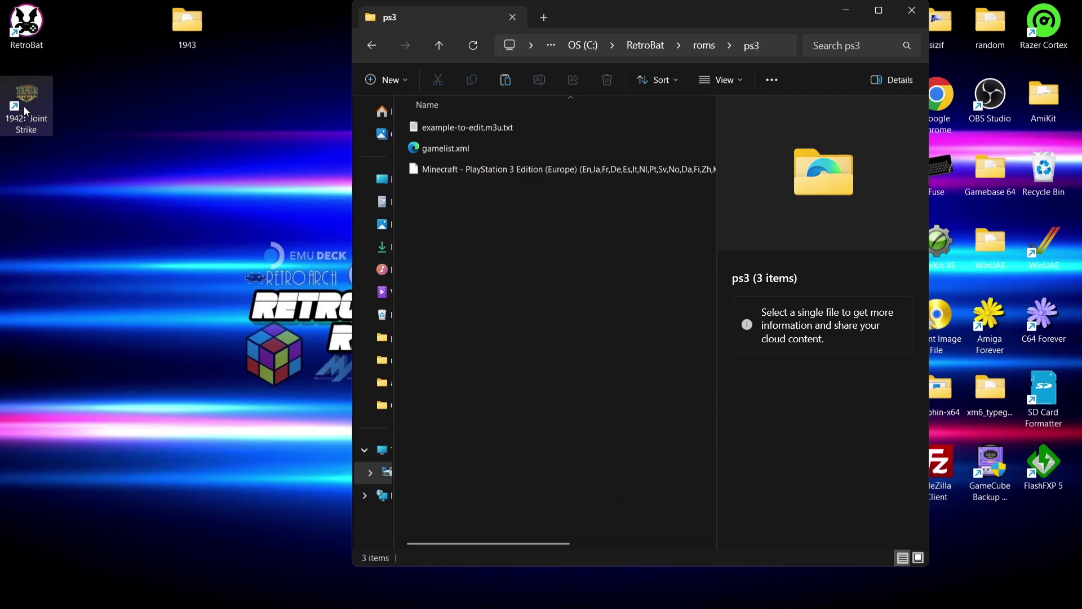
drag(29, 96, 577, 367)
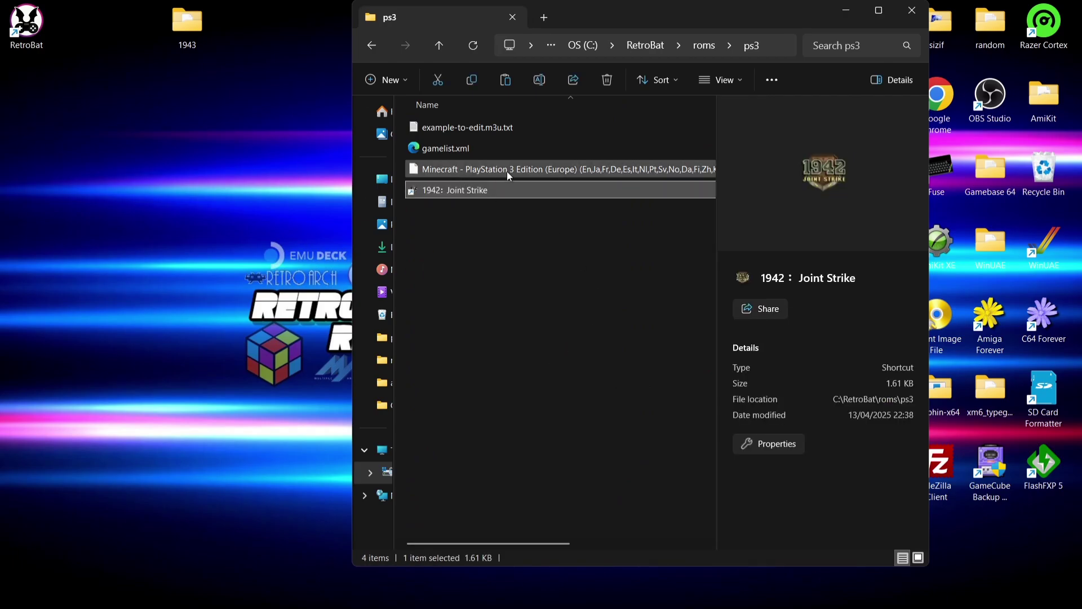
click(270, 198)
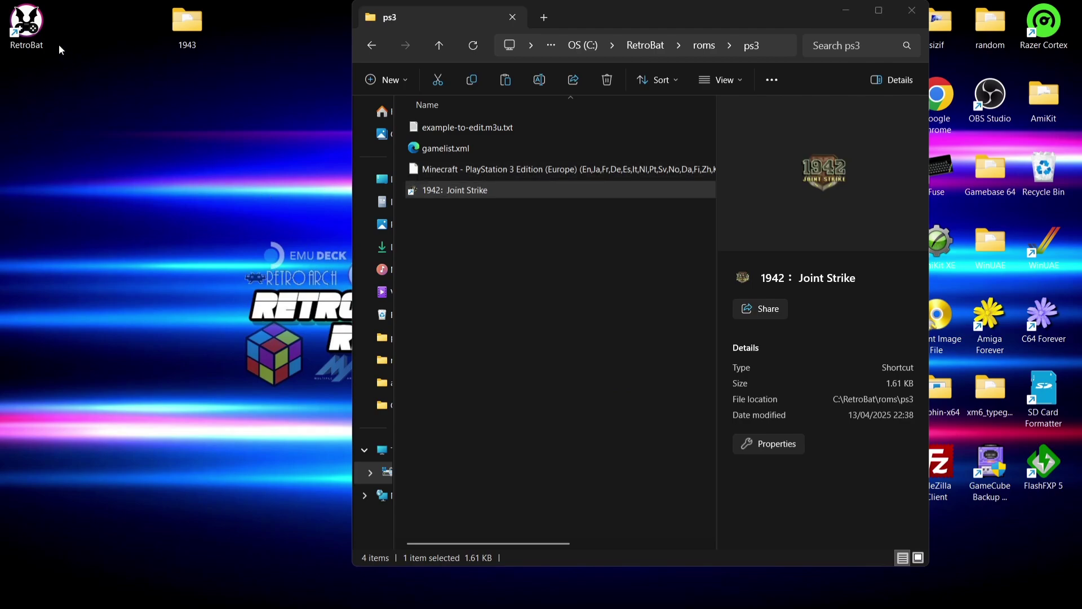
Step: Switch to RetroBat, launch 1942: Joint Strike from the PlayStation 3 game list, and exit the game
key(alt+Tab)
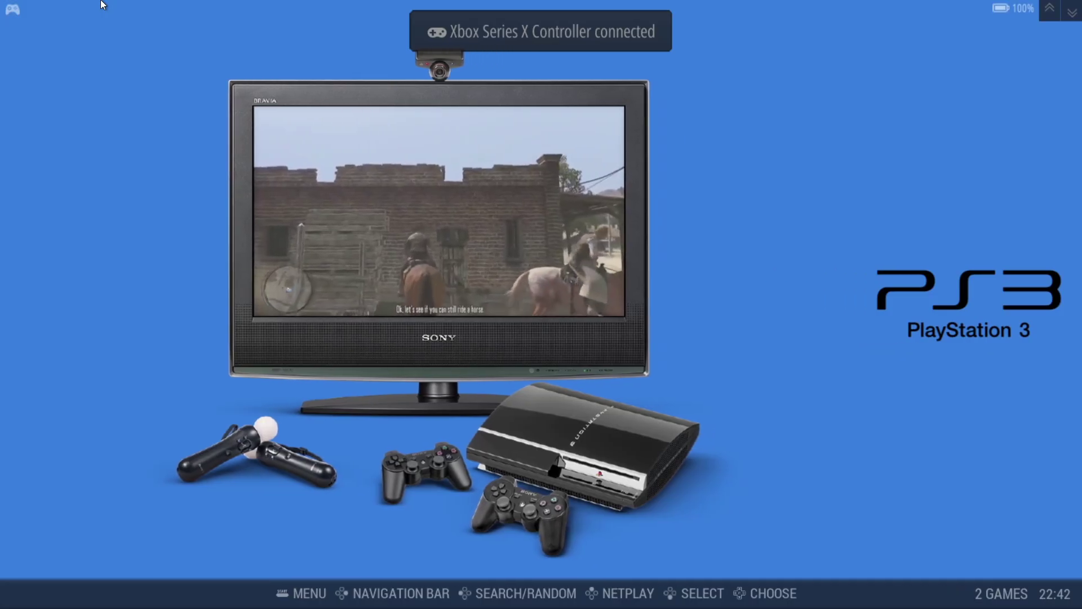
key(Return)
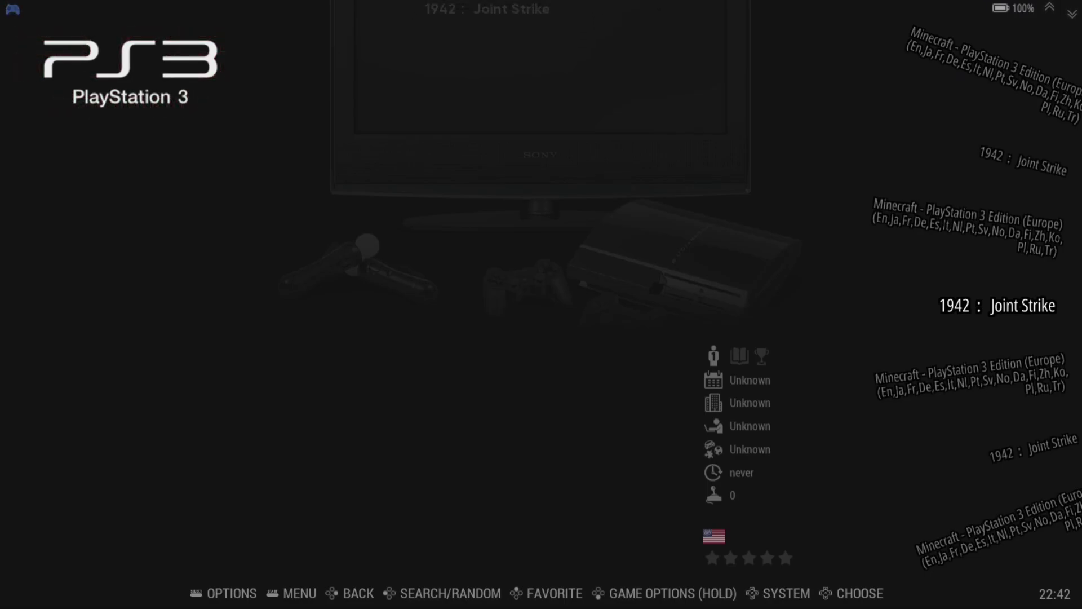
key(Return)
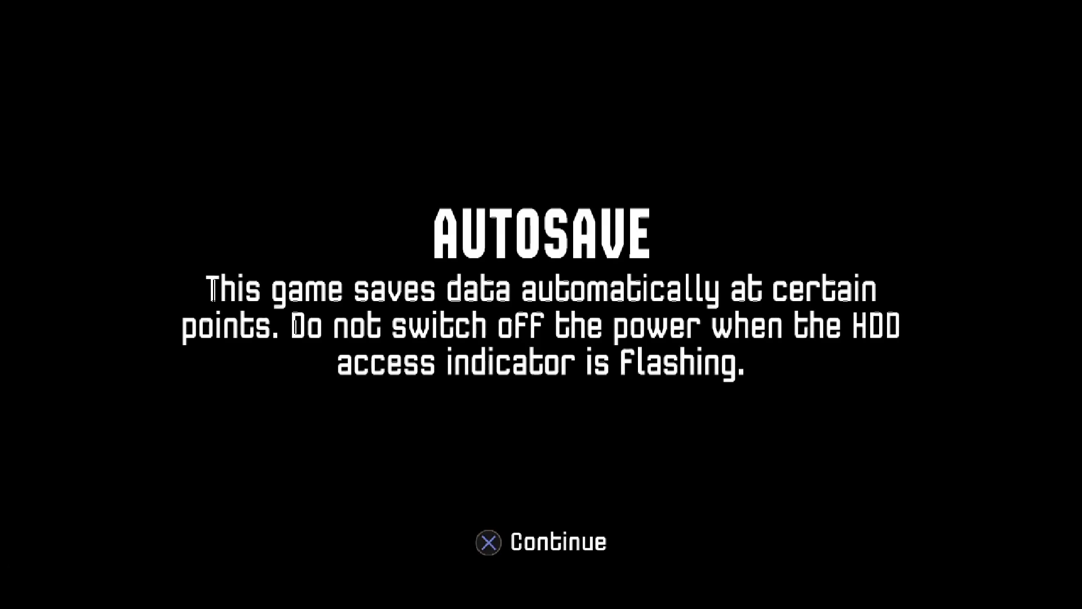
key(Escape)
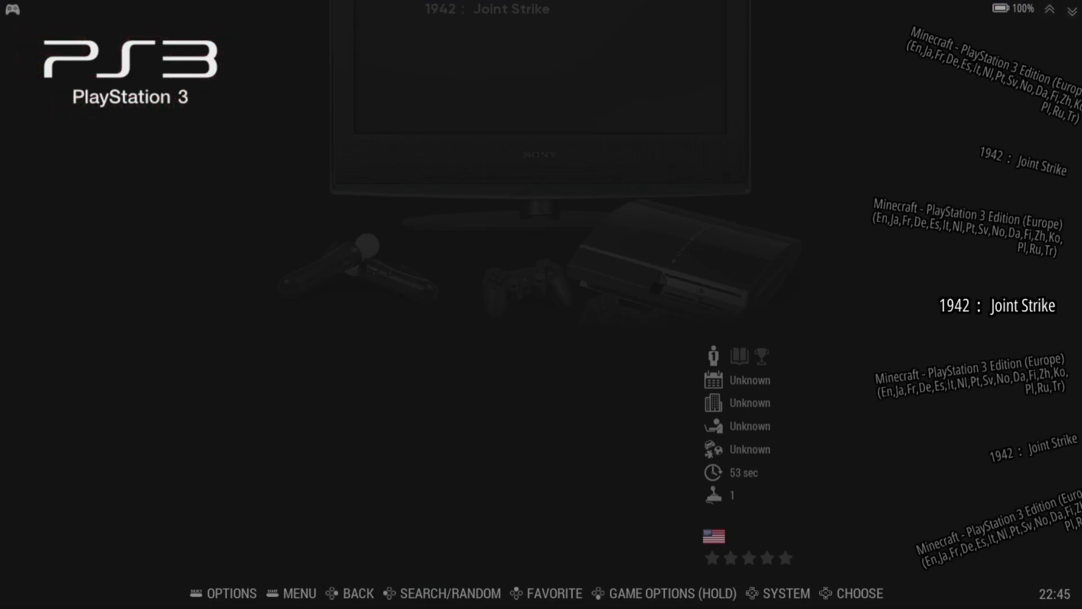
Step: Launch Minecraft - PlayStation 3 Edition from the game list and return to RetroBat
key(Down)
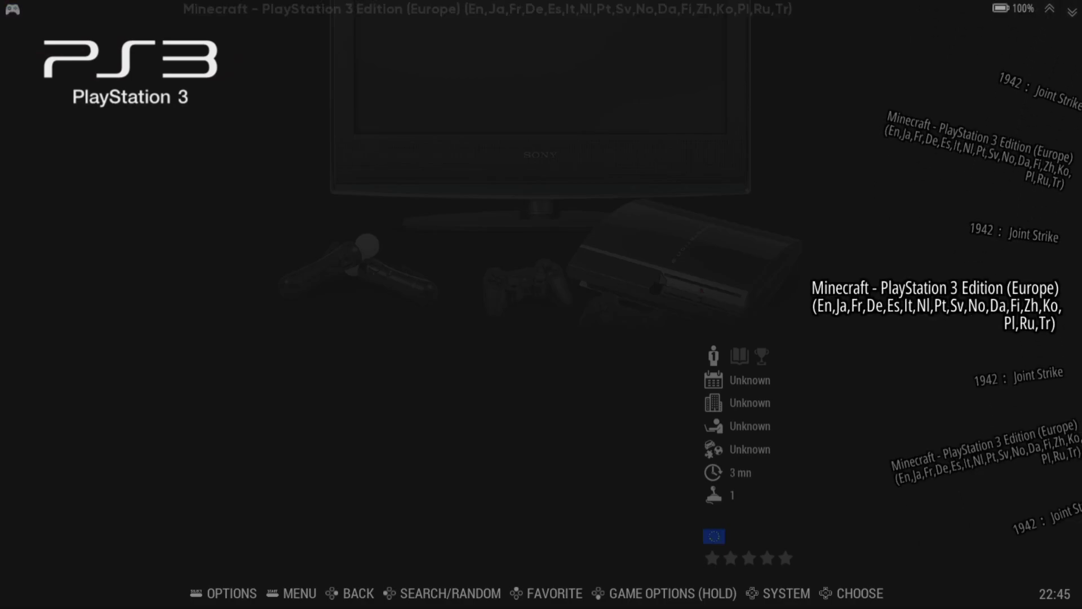
key(Return)
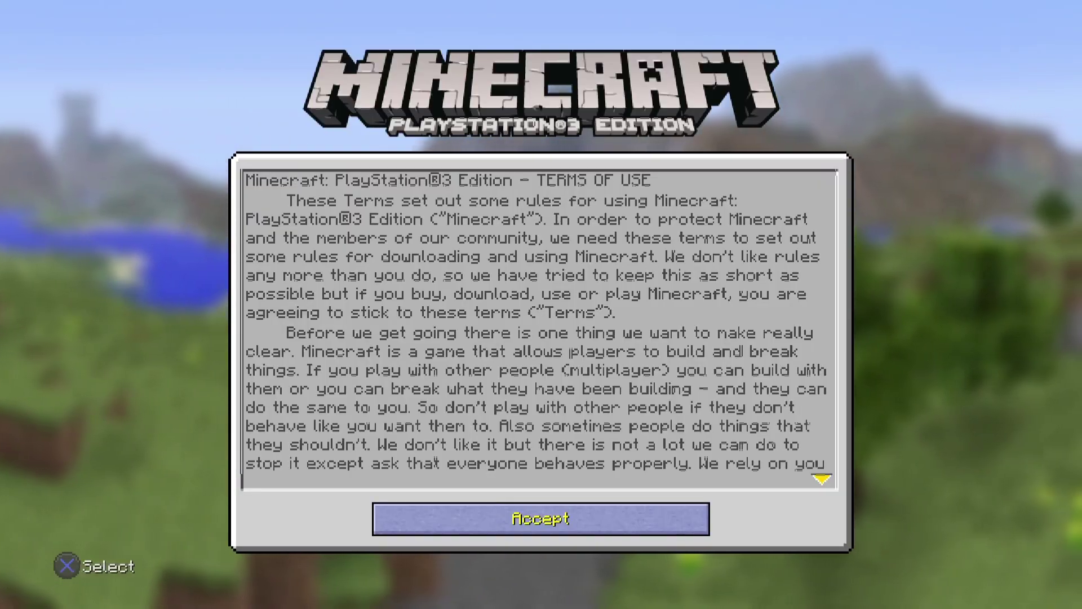
key(x)
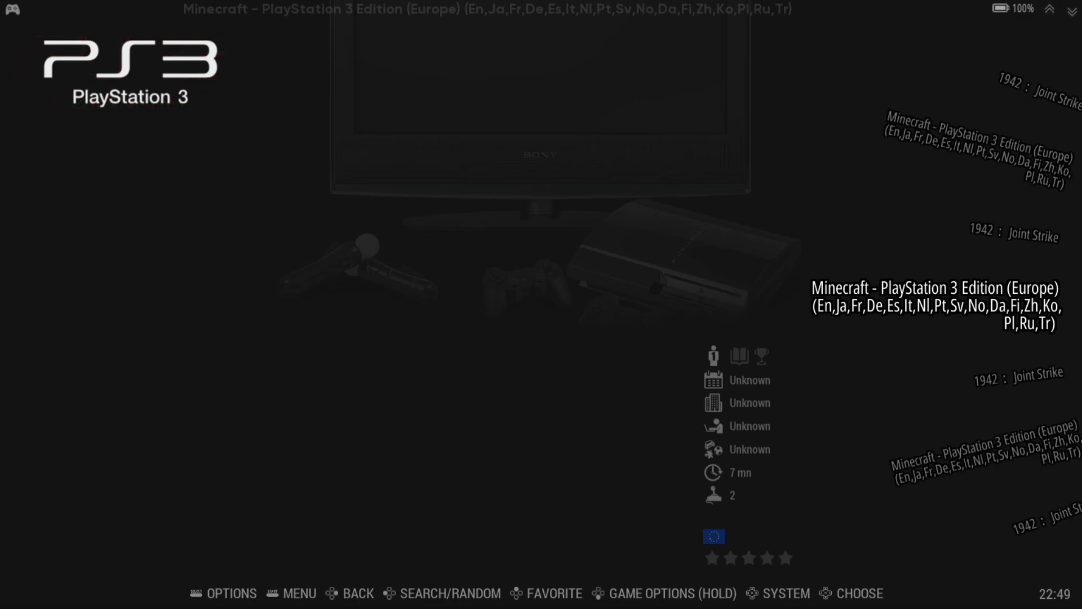
Step: Run the scraper from ScreenScraper for games missing any media, ignoring games scraped in the last 15 days
key(Escape)
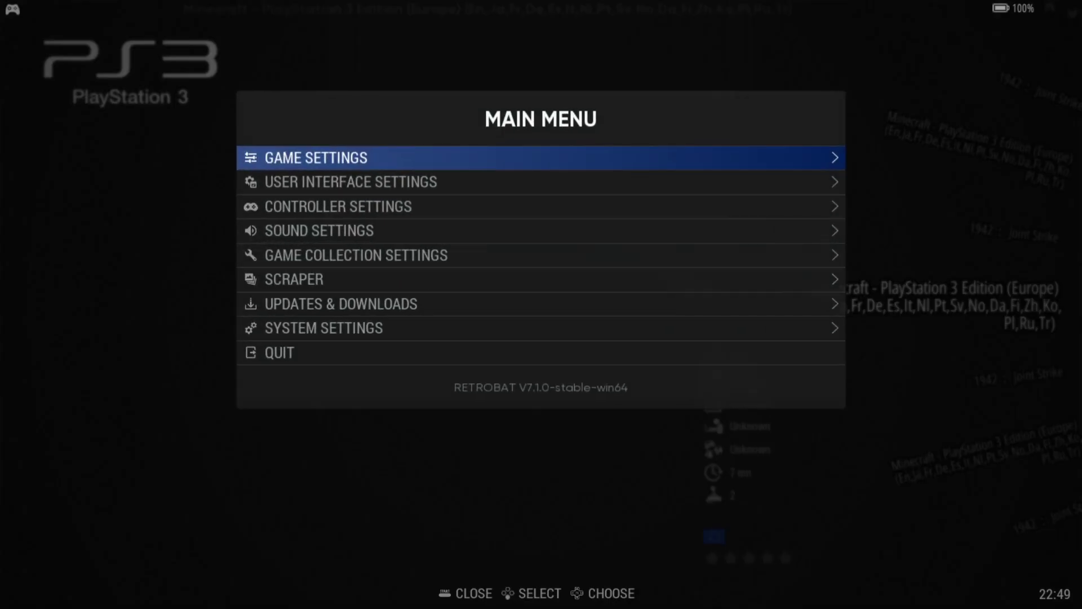
key(Down)
key(Down)
key(Down)
key(Down)
key(Down)
key(Return)
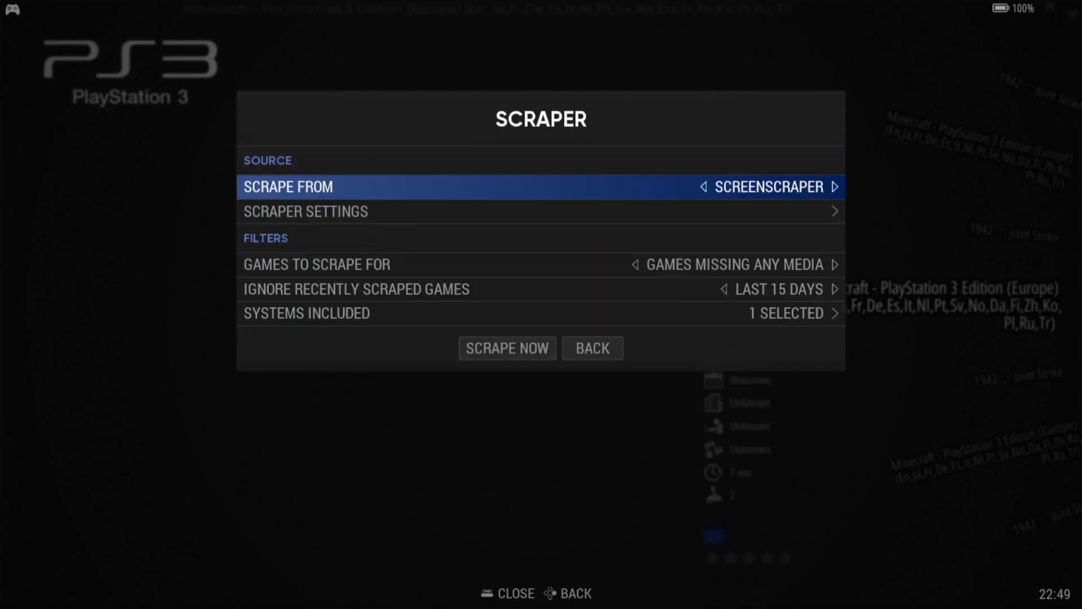
key(Up)
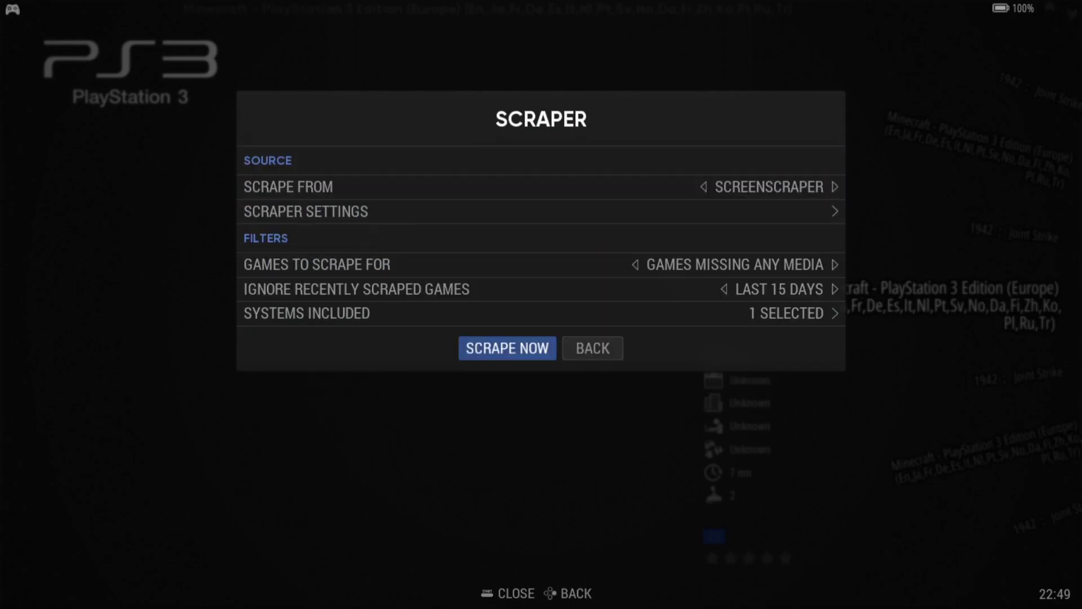
key(Return)
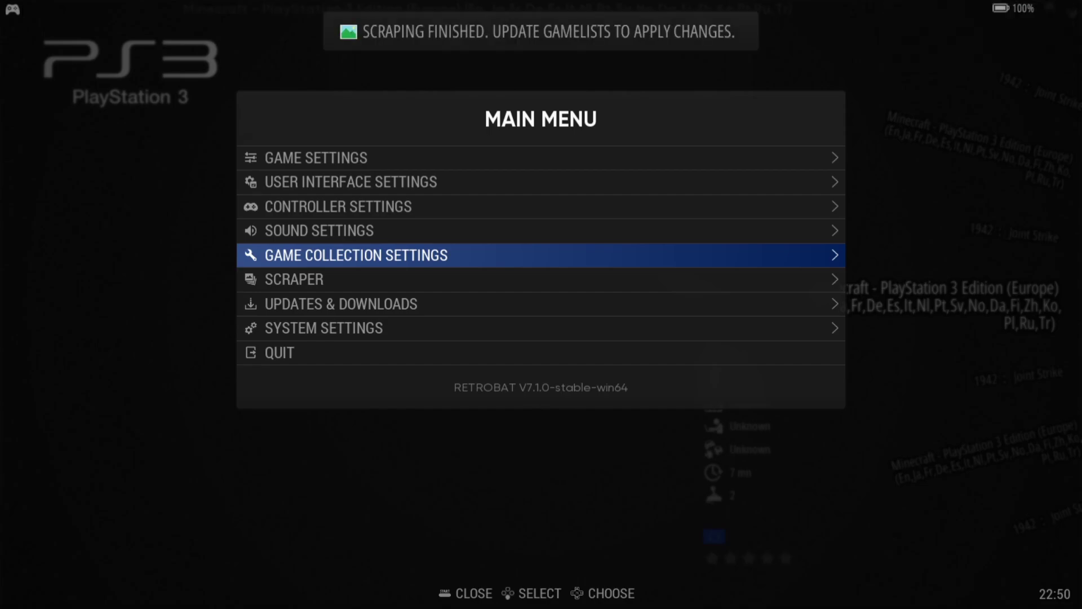
Step: Update the gamelists to apply the scraped media and select Minecraft in the PlayStation 3 list
key(Up)
key(Up)
key(Up)
key(Up)
key(Return)
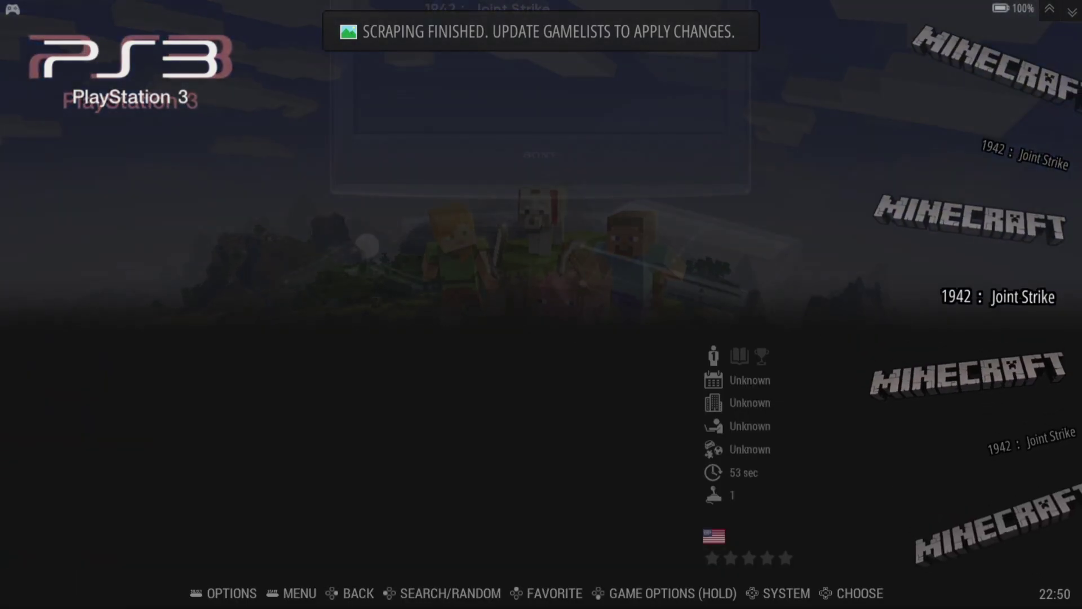
key(Up)
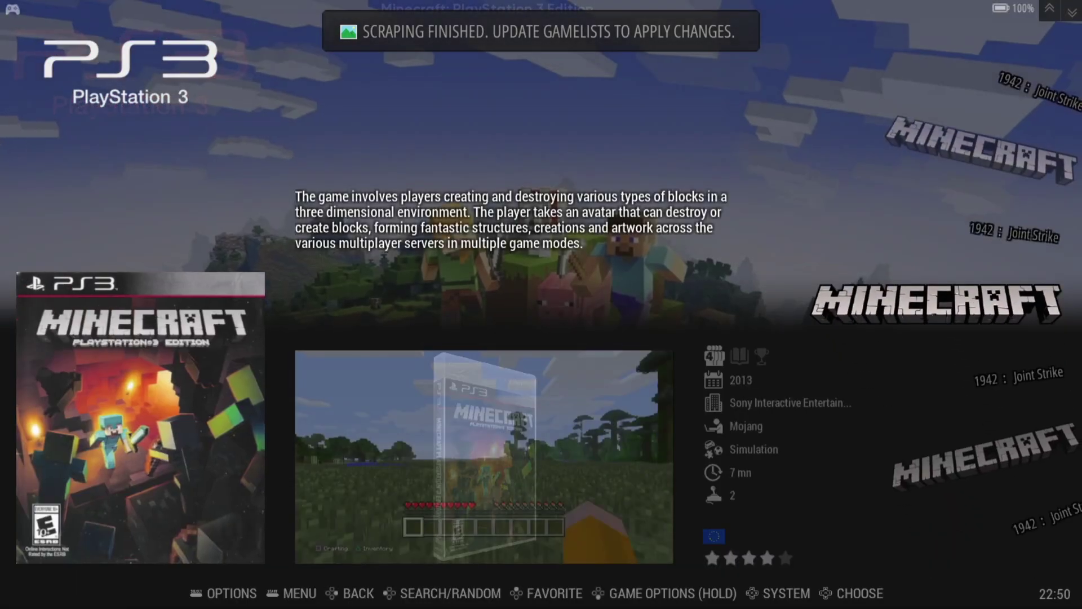
Step: Scrape 1942: Joint Strike individually from its game options and accept the TheGamesDB match for its artwork and details
key(Down)
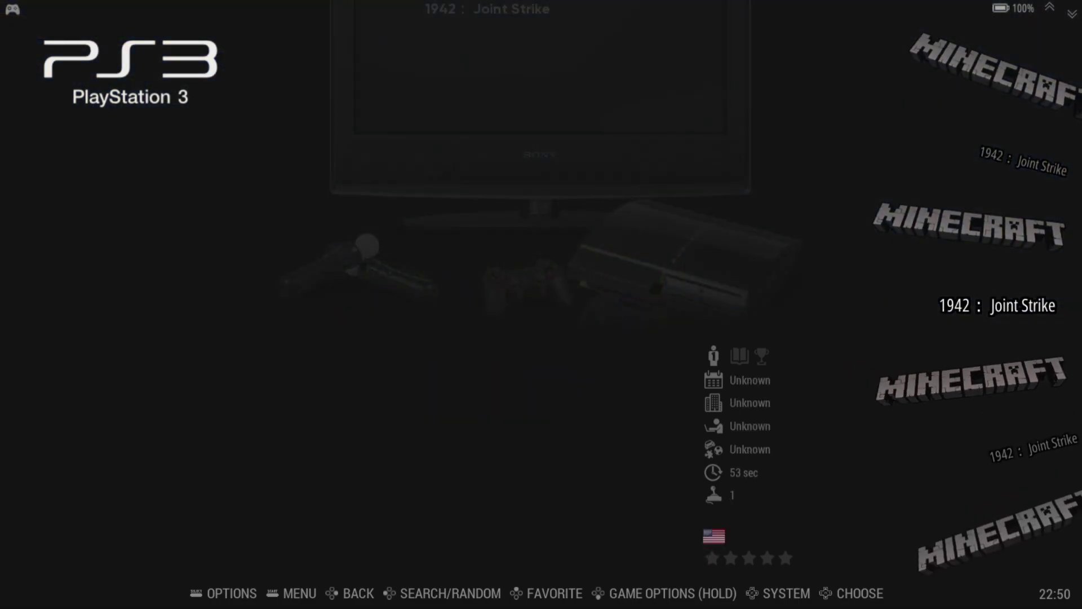
key(Return)
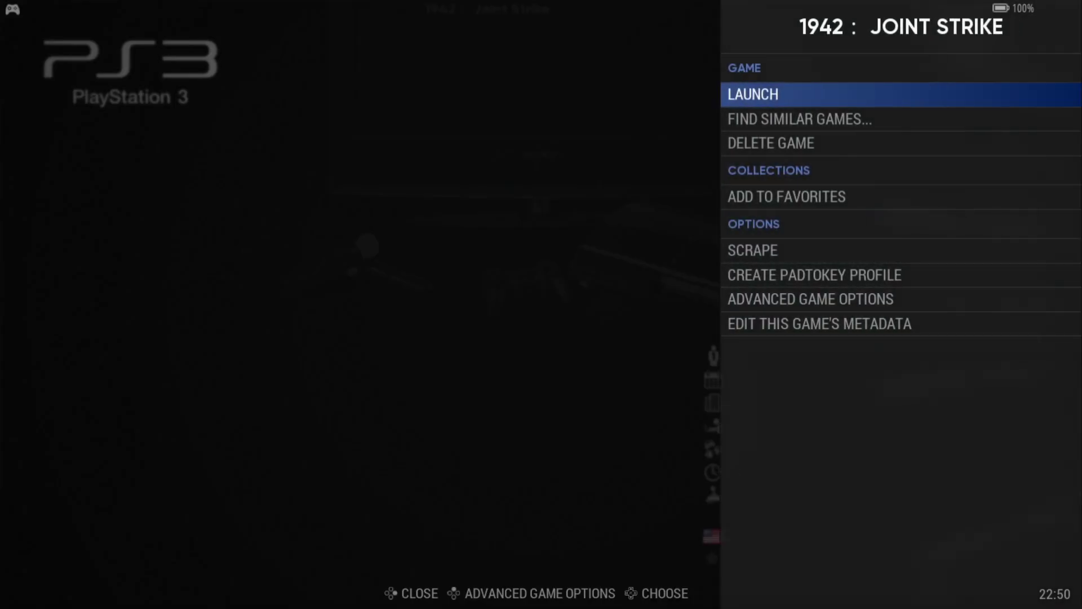
key(Down)
key(Down)
key(Down)
key(Down)
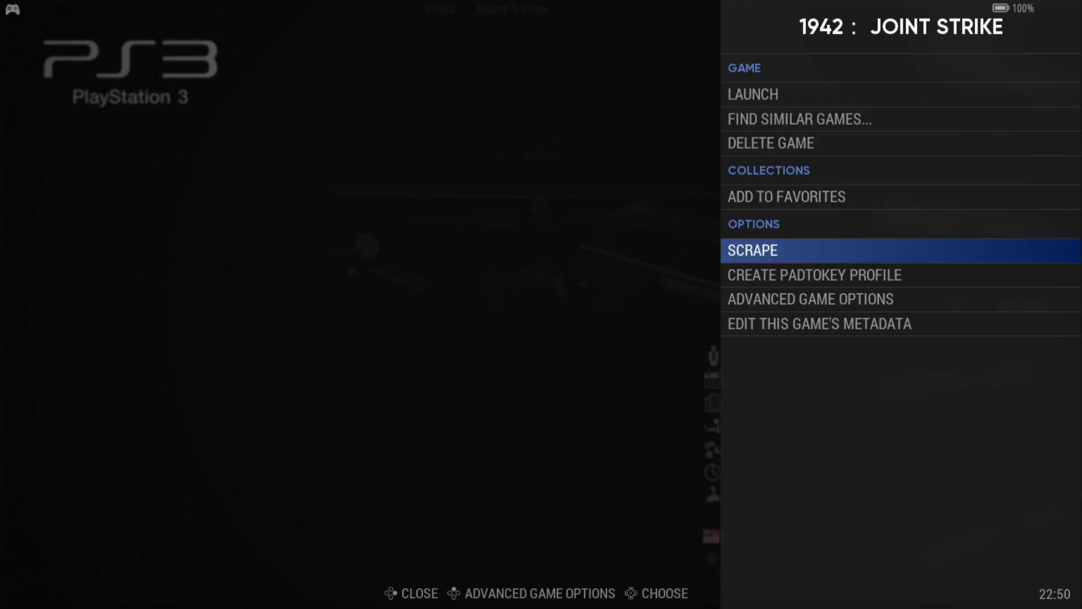
key(Return)
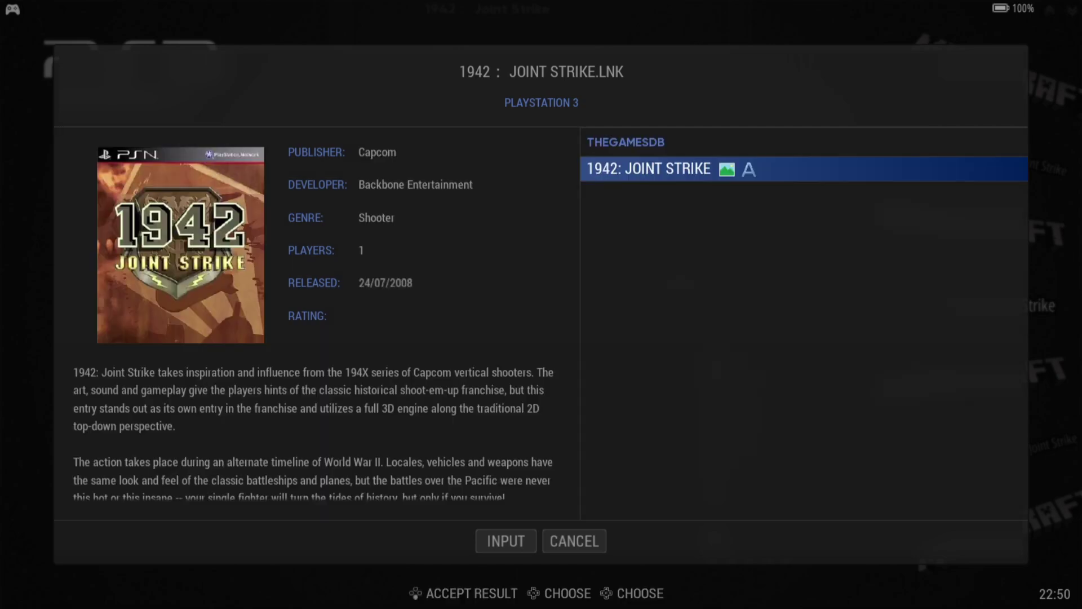
key(Return)
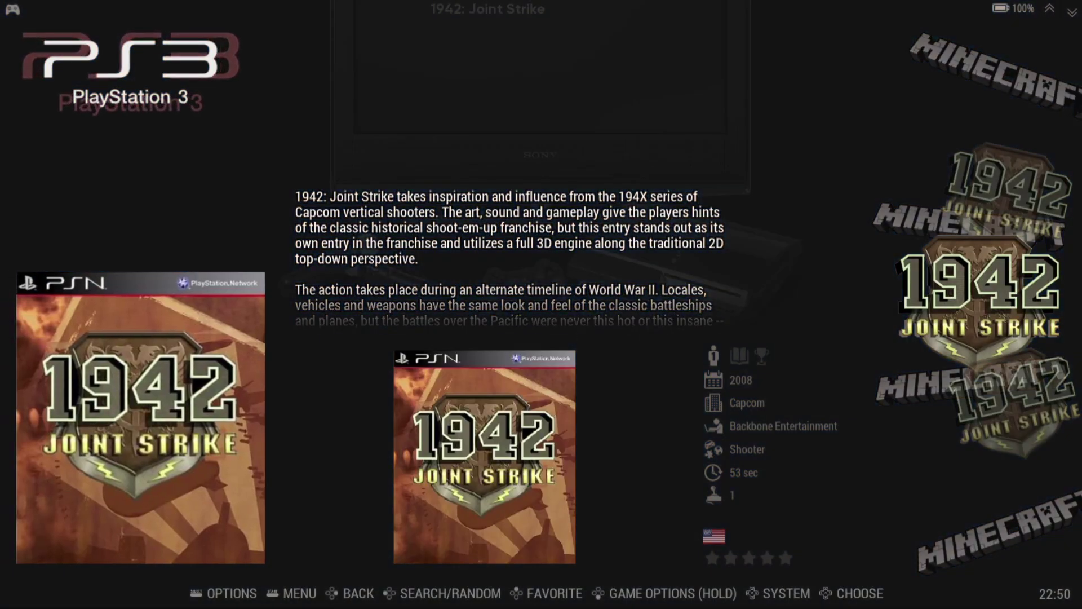
key(Down)
key(Down)
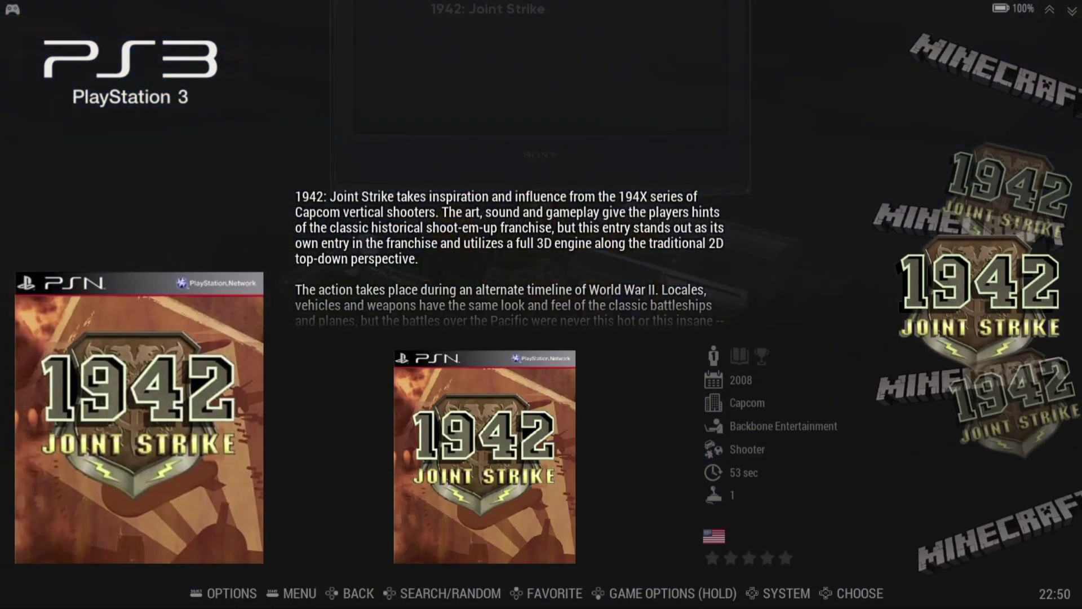